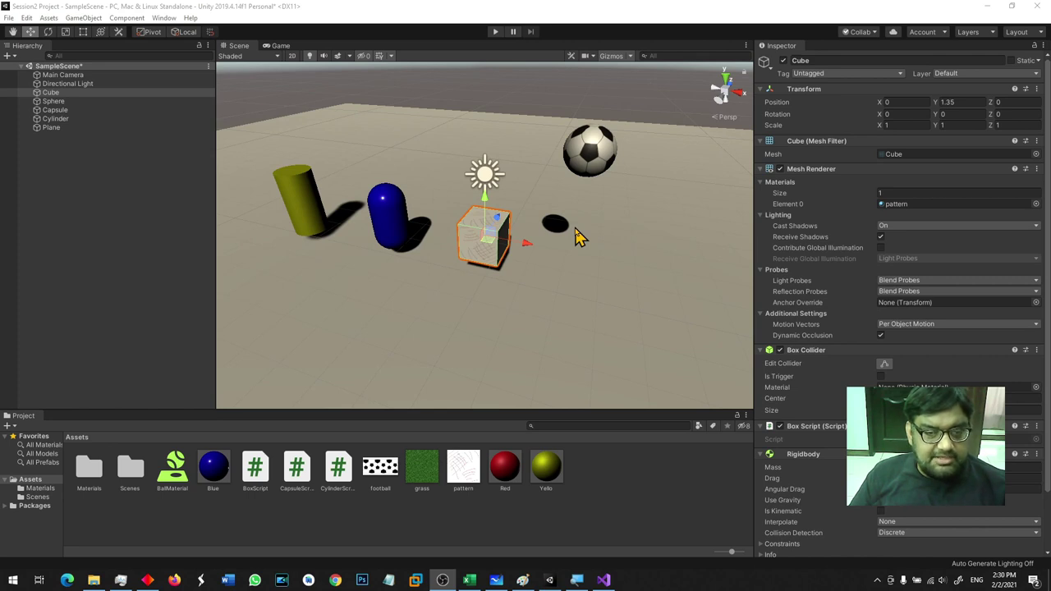
Step: Play-test the football falling onto the plane, then delete the yellow cylinder
left_click_drag(577, 236, 563, 200, "alt")
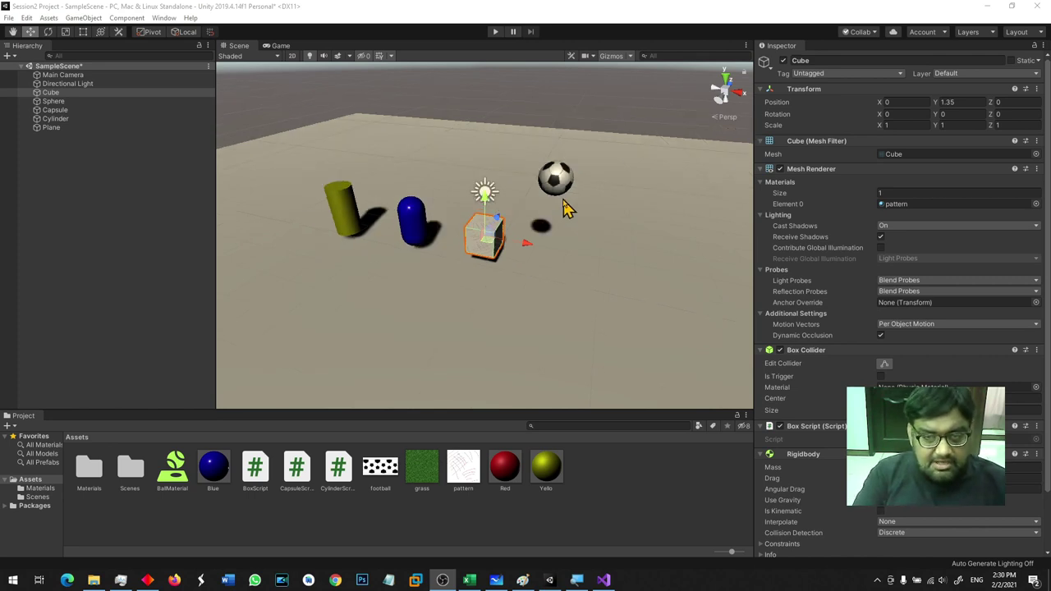
left_click(555, 177)
key("r")
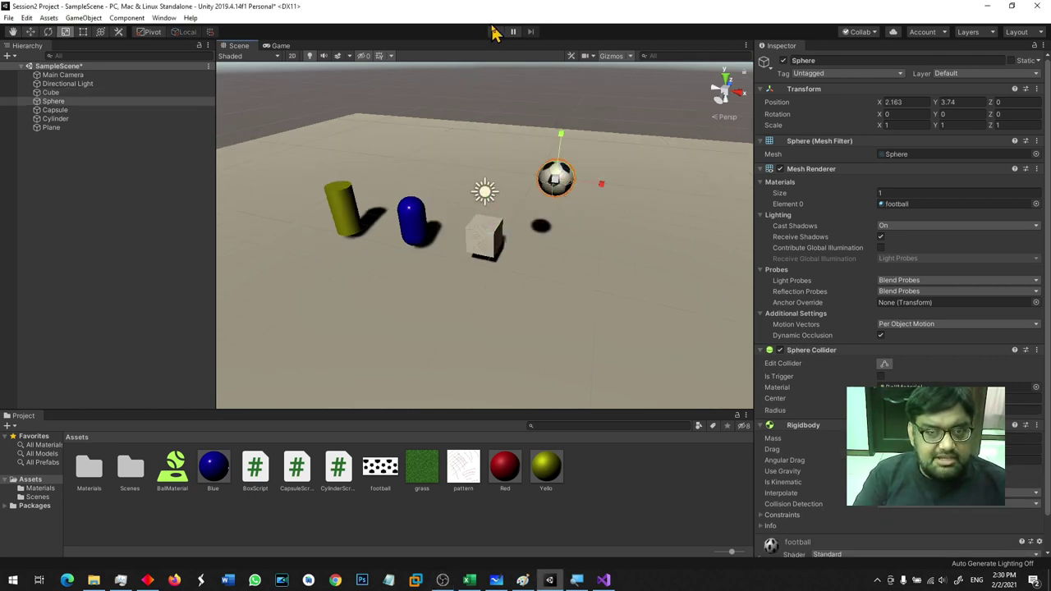
left_click(494, 33)
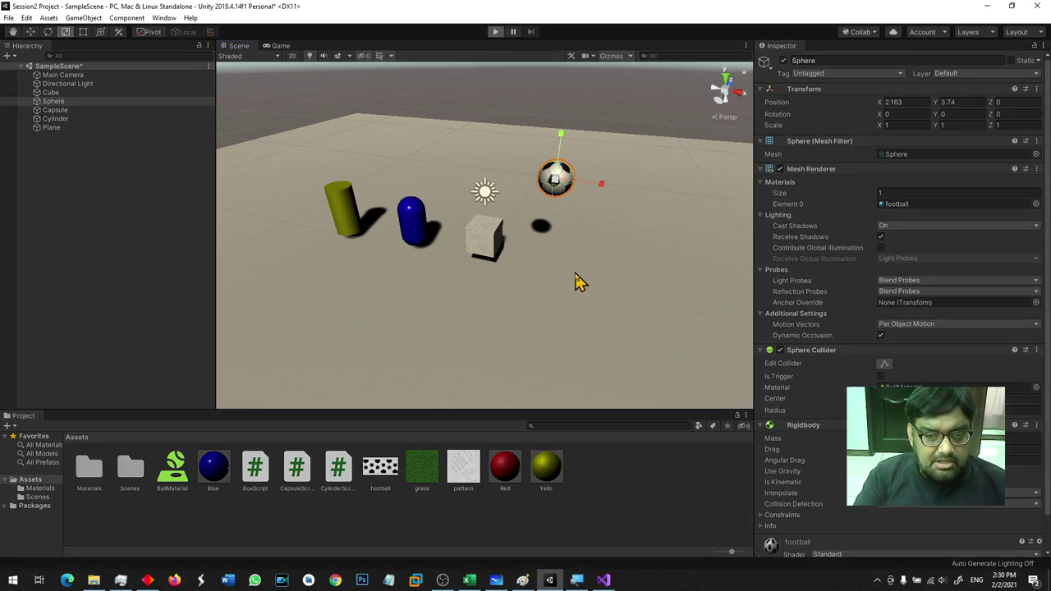
left_click(496, 31)
left_click(341, 225)
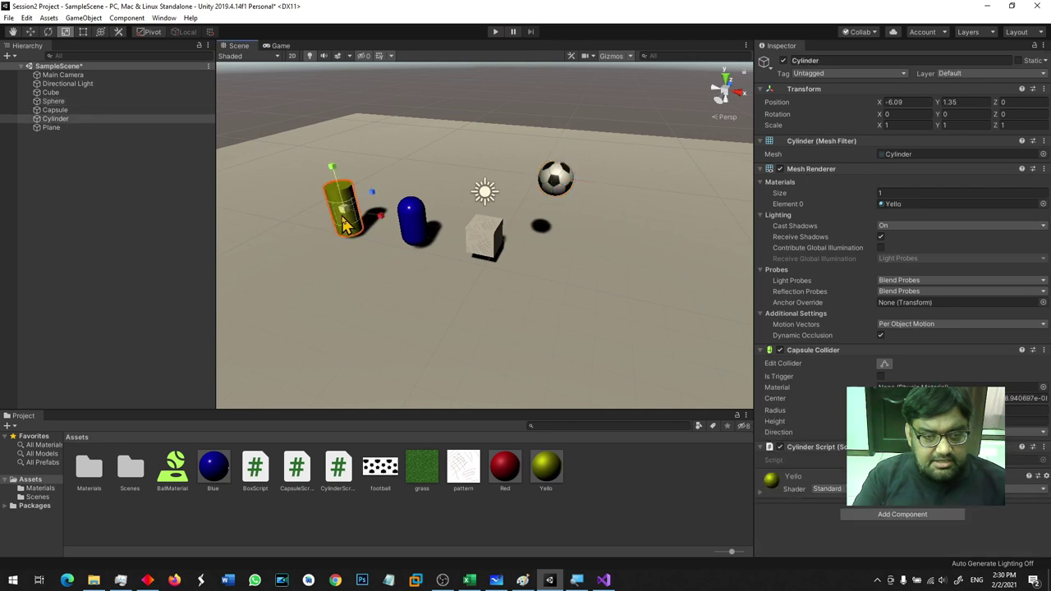
key("Delete")
Step: Delete the blue capsule and the cube, leaving only the football
left_click(412, 230)
key("Delete")
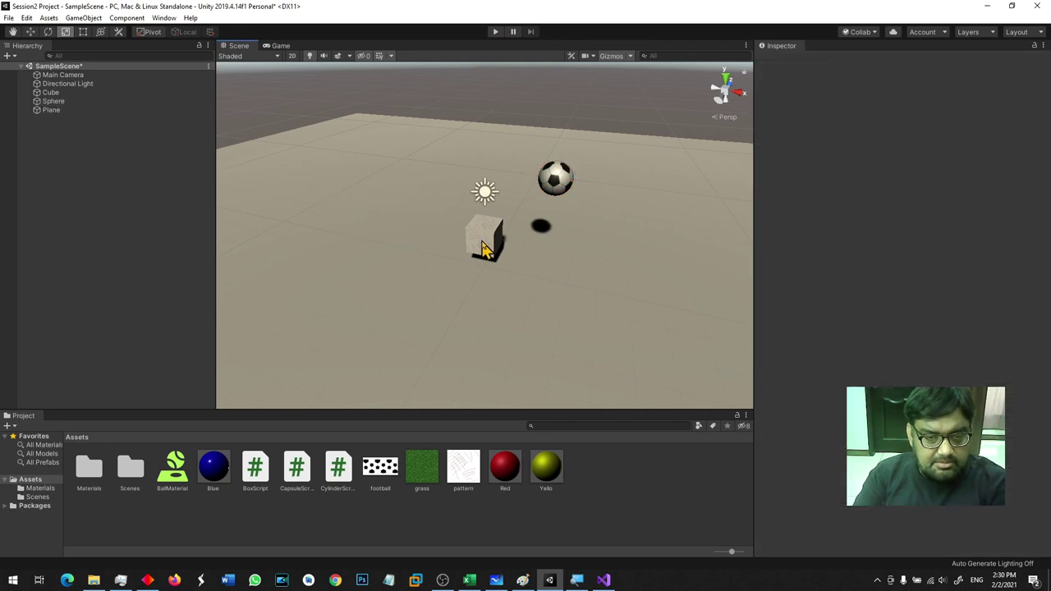
left_click(482, 242)
key("Delete")
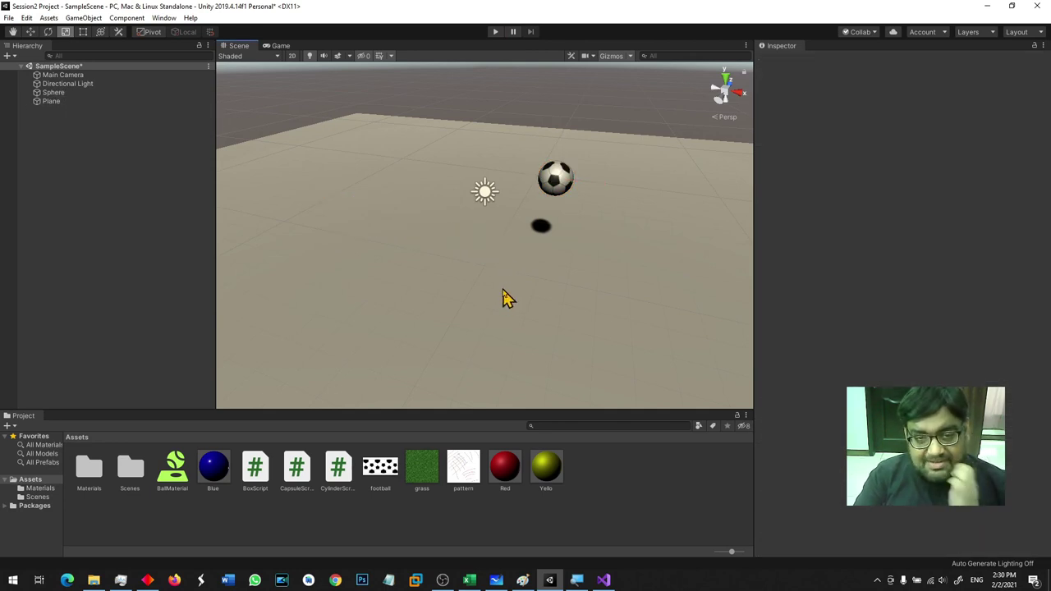
Step: Zoom out the Scene view and select the ground plane
scroll(505, 298, "down", 2)
scroll(505, 296, "down", 3)
scroll(506, 293, "down", 3)
scroll(507, 290, "up", 2)
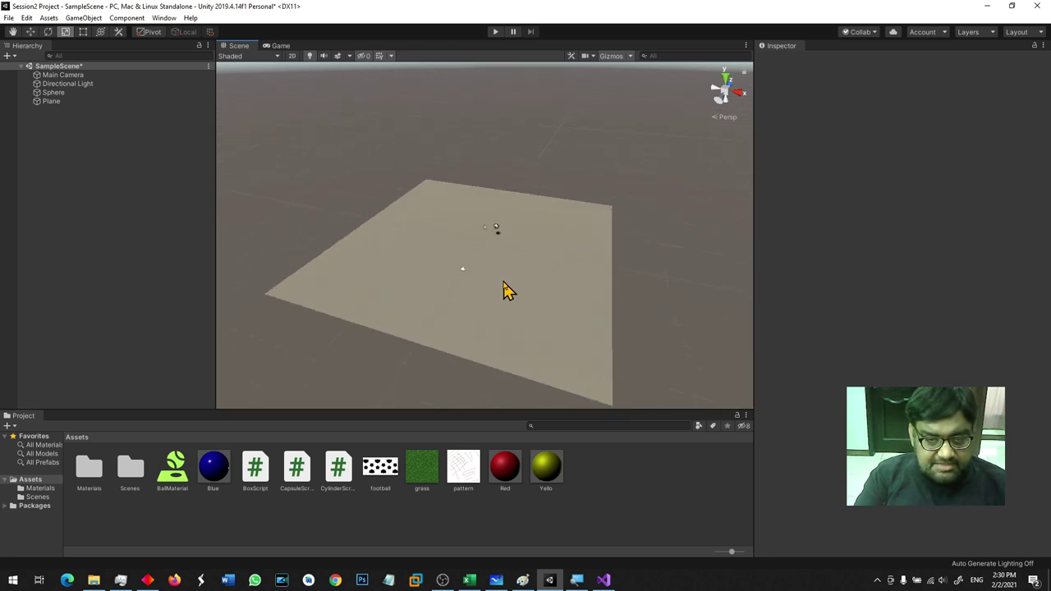
scroll(506, 290, "up", 3)
left_click(340, 246)
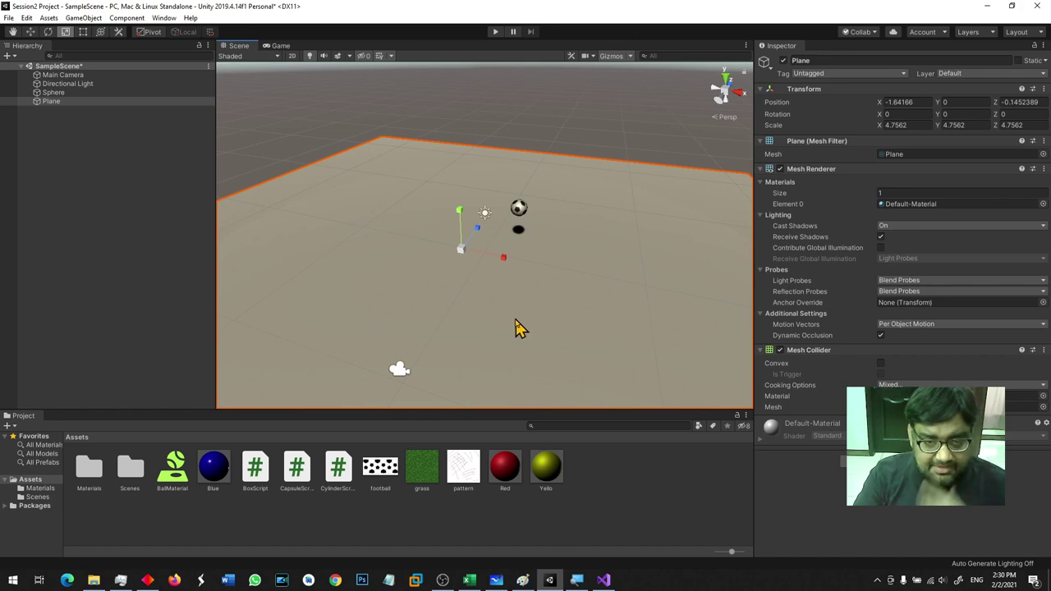
Step: Drop the grass material onto the ground plane and frame the grassy field
left_click_drag(428, 421, 426, 316)
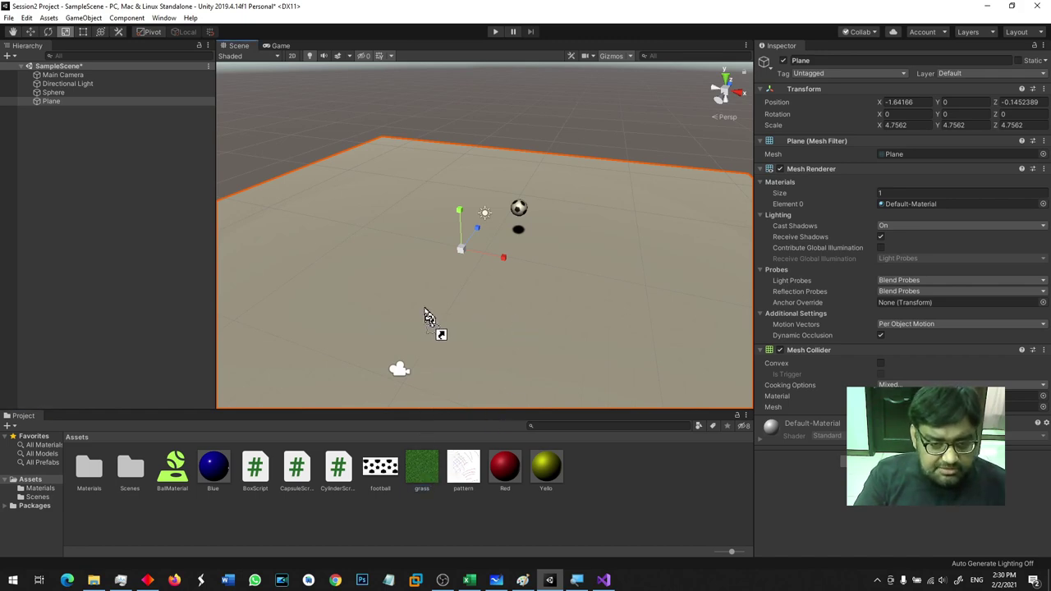
left_click_drag(390, 268, 578, 358)
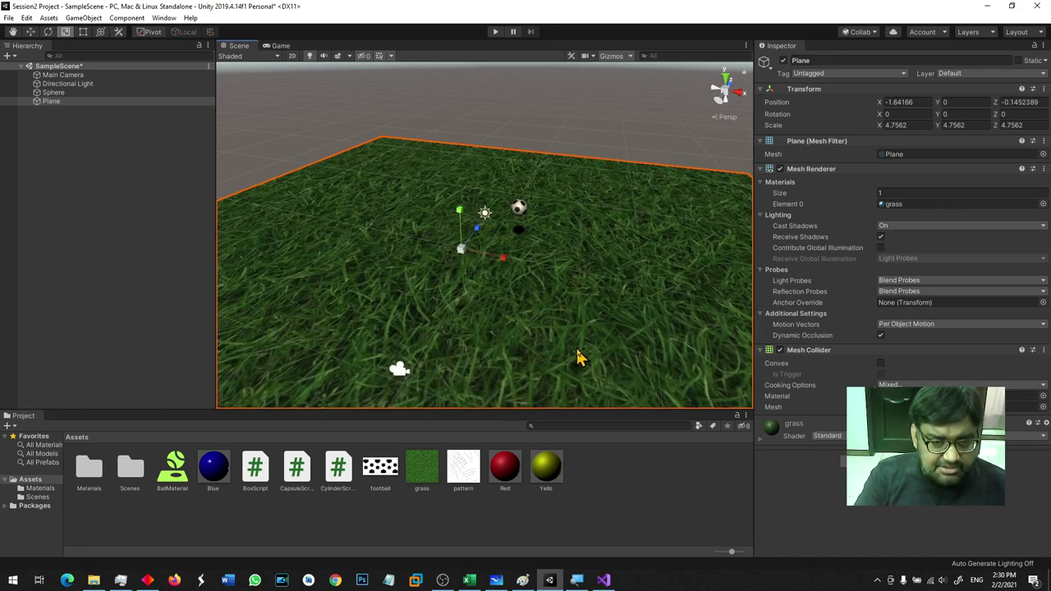
scroll(578, 358, "up", 1)
scroll(578, 358, "up", 2)
scroll(578, 358, "up", 2)
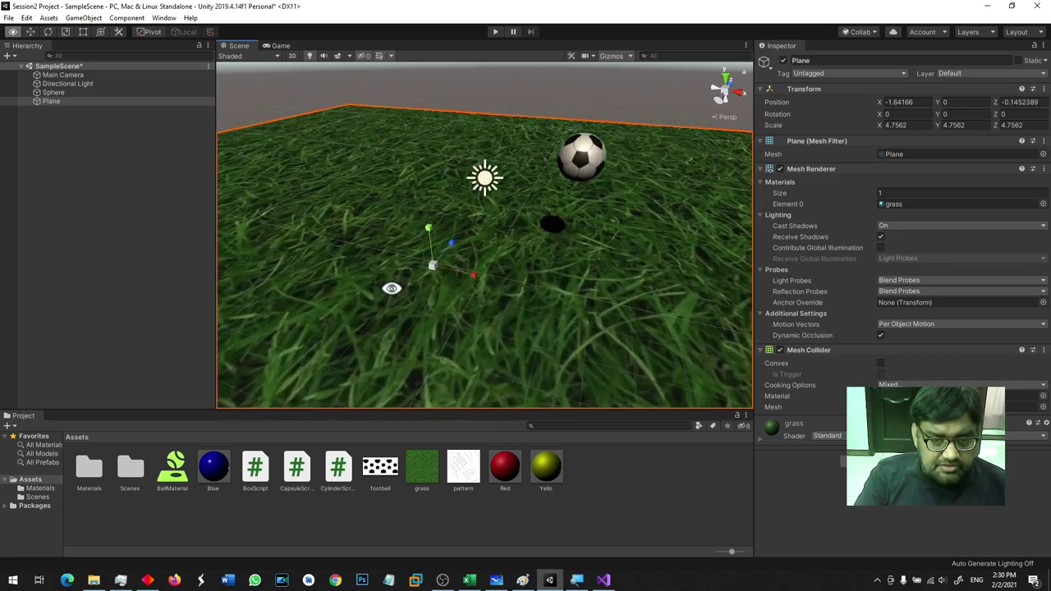
scroll(578, 358, "up", 3)
scroll(542, 354, "down", 3)
scroll(550, 335, "down", 2)
scroll(550, 335, "down", 2)
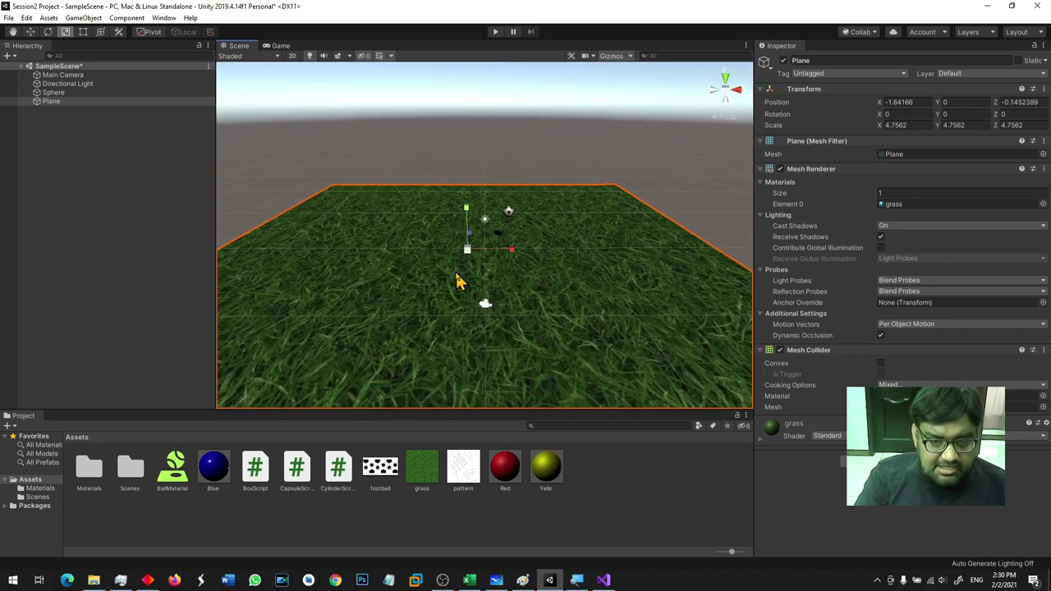
scroll(551, 335, "down", 1)
scroll(558, 352, "up", 2)
scroll(558, 351, "up", 2)
scroll(558, 351, "up", 2)
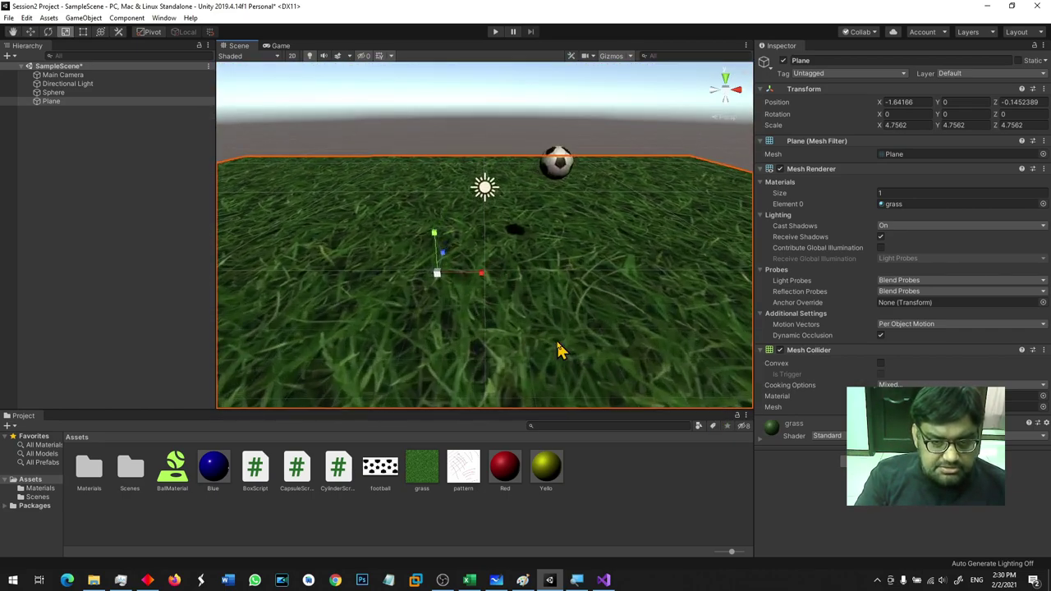
mouse_move(558, 351)
left_mouse_down("alt")
mouse_move(504, 340)
mouse_move(411, 415)
mouse_move(650, 469)
mouse_move(220, 368)
mouse_move(202, 312)
mouse_move(368, 422)
mouse_move(570, 422)
mouse_move(518, 345)
left_mouse_up("alt")
key("f")
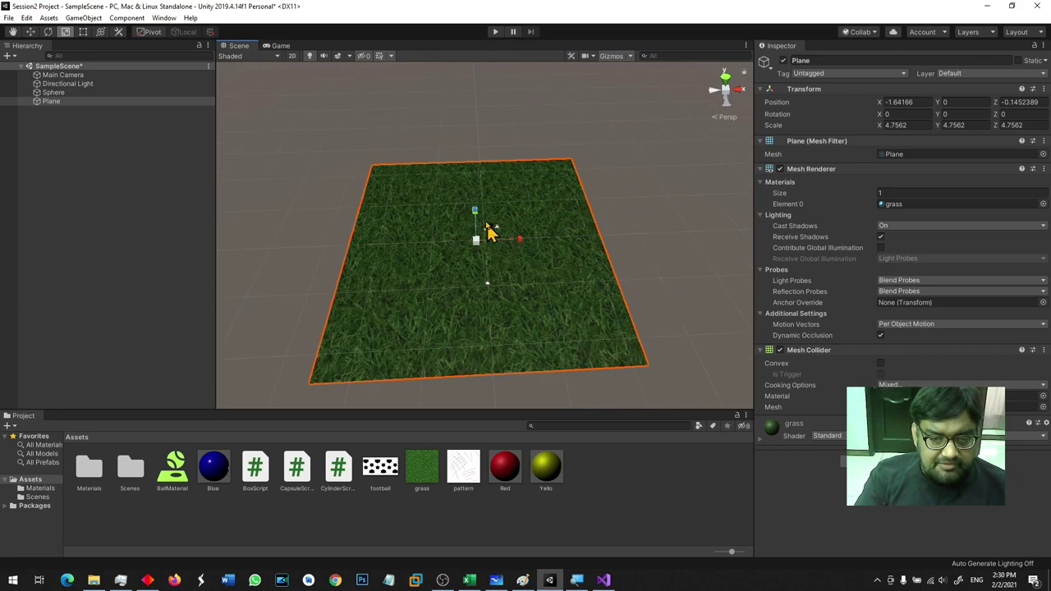
Step: Scale the plane uniformly to 12.83, then stretch its Z to about 20.07
mouse_move(475, 241)
left_mouse_down()
mouse_move(568, 216)
mouse_move(552, 250)
mouse_move(462, 288)
left_mouse_up()
scroll(463, 288, "down", 5)
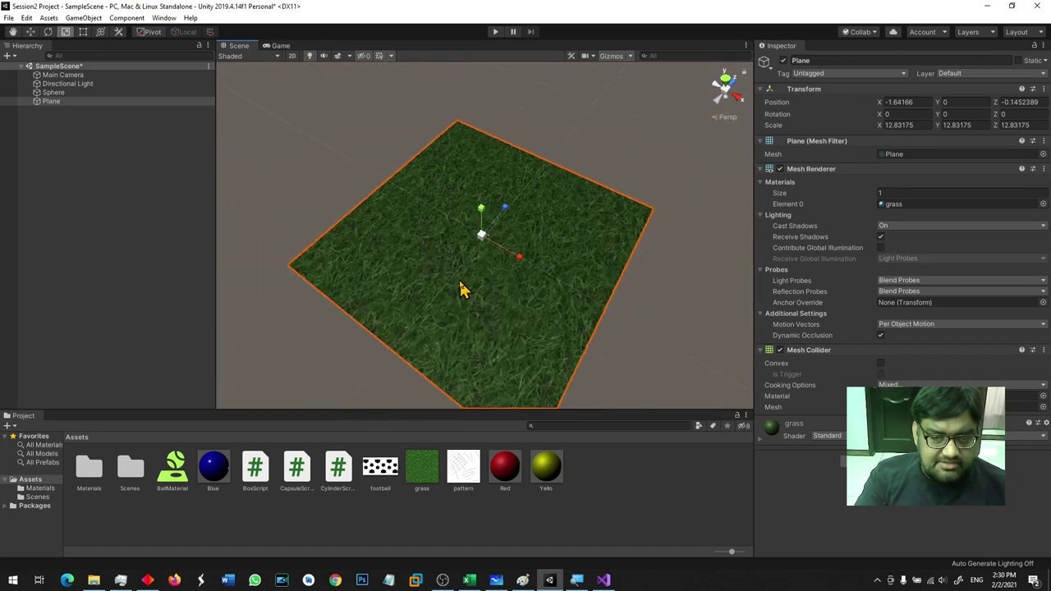
mouse_move(513, 213)
left_mouse_down()
mouse_move(548, 188)
mouse_move(530, 201)
left_mouse_up()
scroll(474, 293, "up", 3)
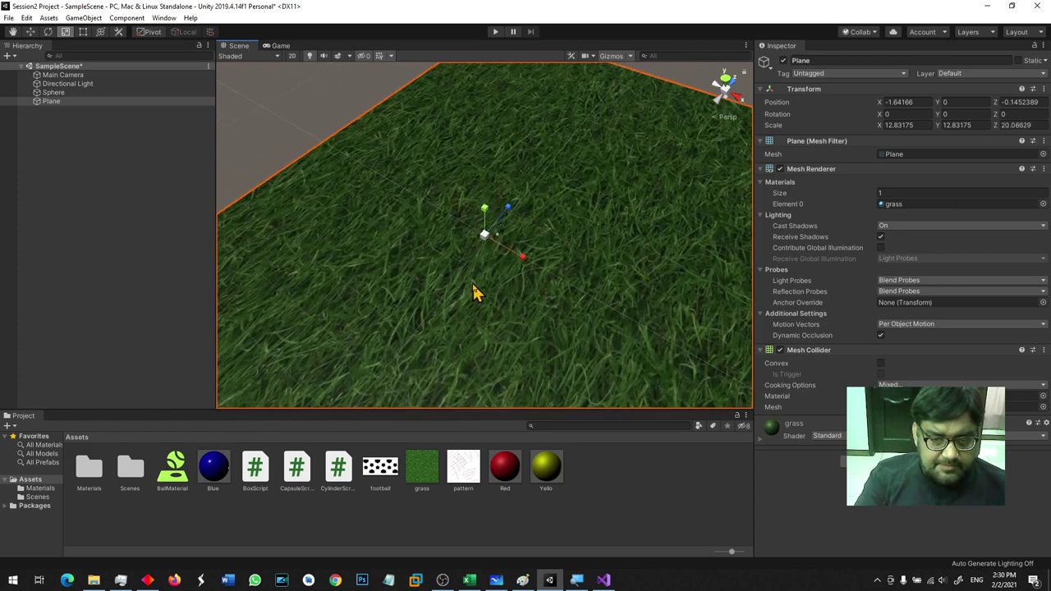
scroll(475, 293, "up", 4)
scroll(475, 293, "up", 3)
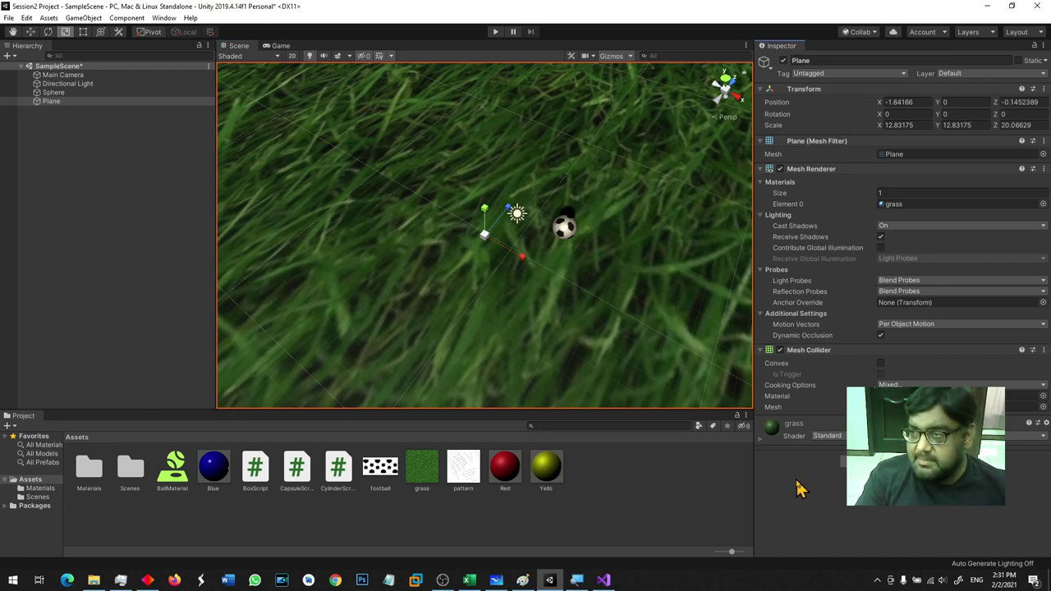
left_click(761, 445)
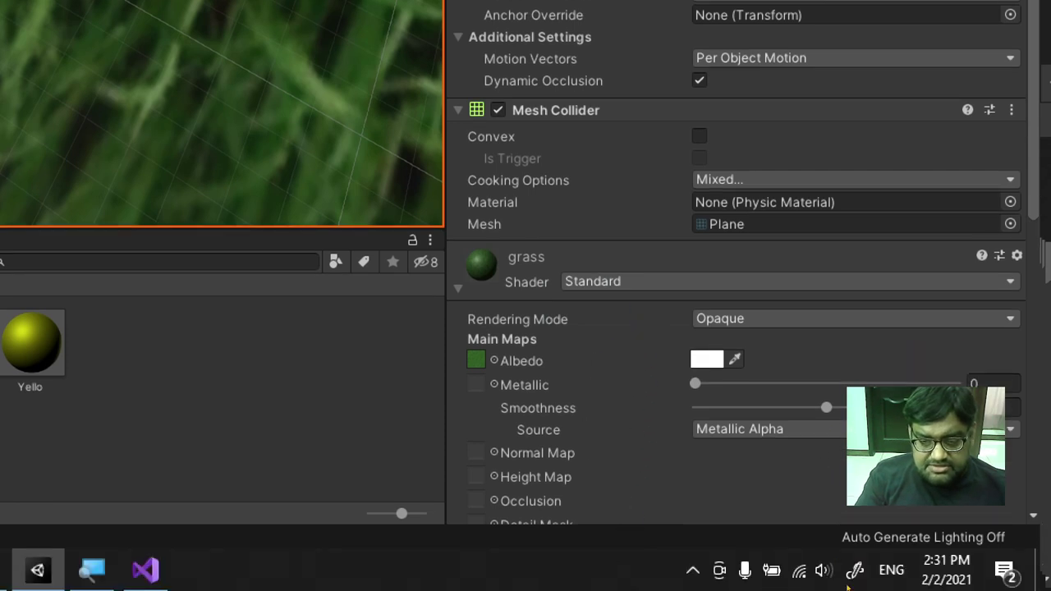
Step: Set the grass material's Main Maps tiling to 30 for both X and Y
scroll(609, 413, "down", 5)
scroll(617, 426, "up", 10)
scroll(618, 425, "down", 5)
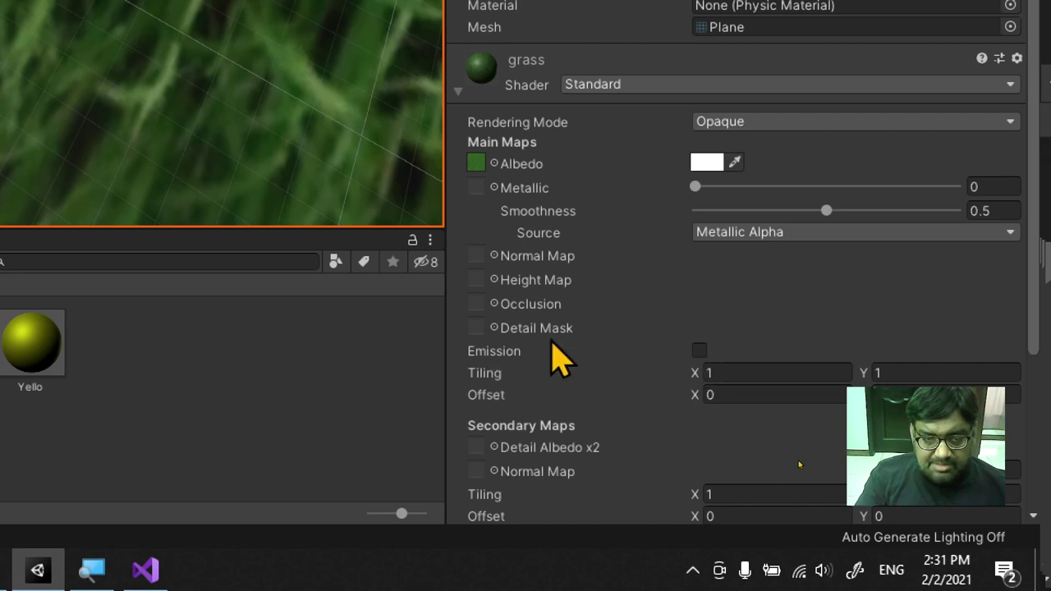
scroll(294, 166, "up", 2)
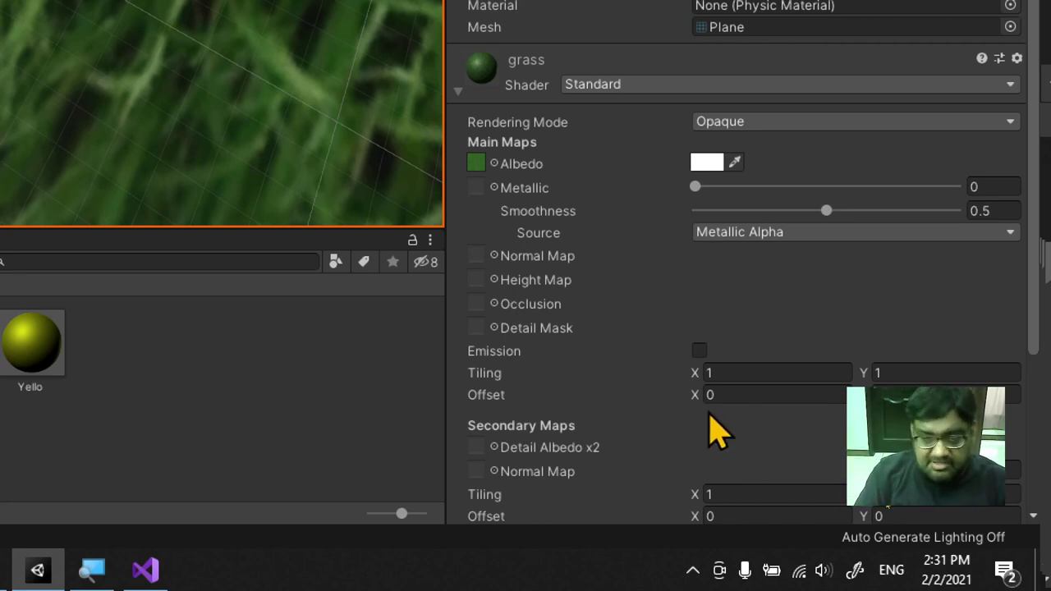
left_click(731, 371)
type("30")
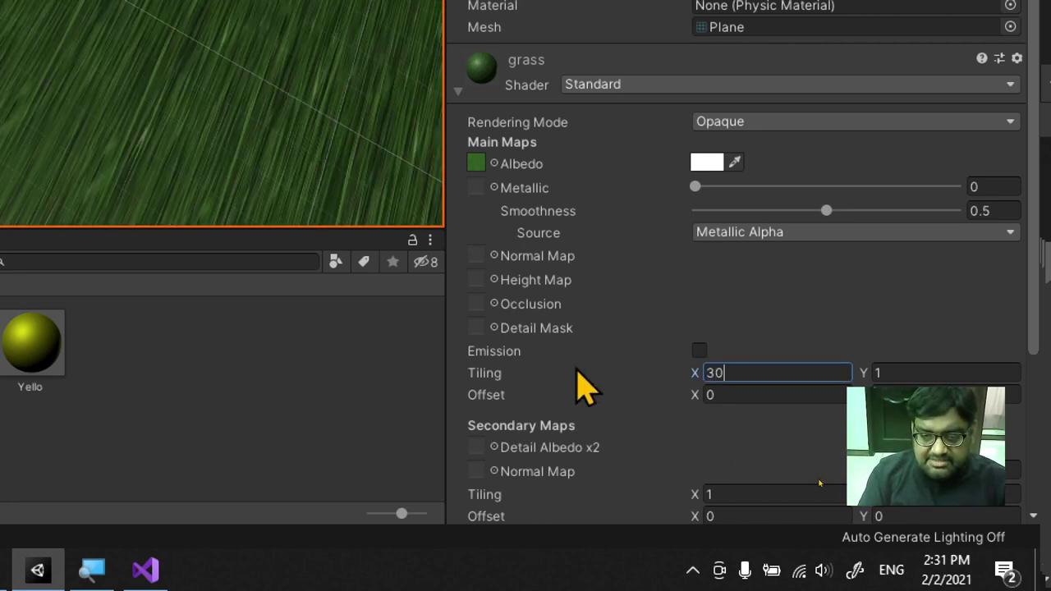
key("Tab")
type("30")
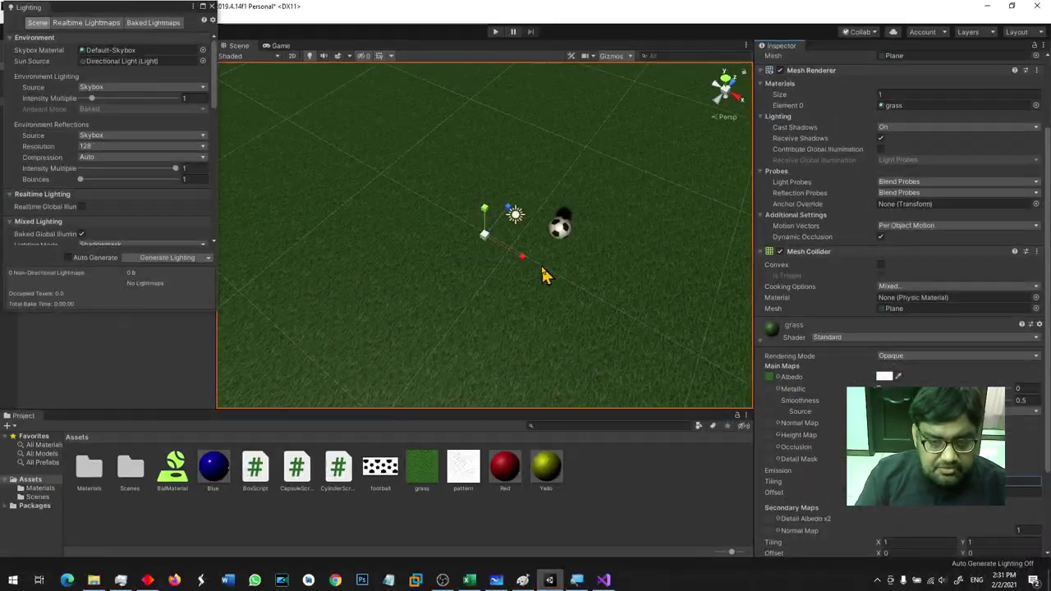
Step: Orbit and pan the Scene view to bring the ball and light into view
left_click_drag(544, 274, 632, 241, "alt")
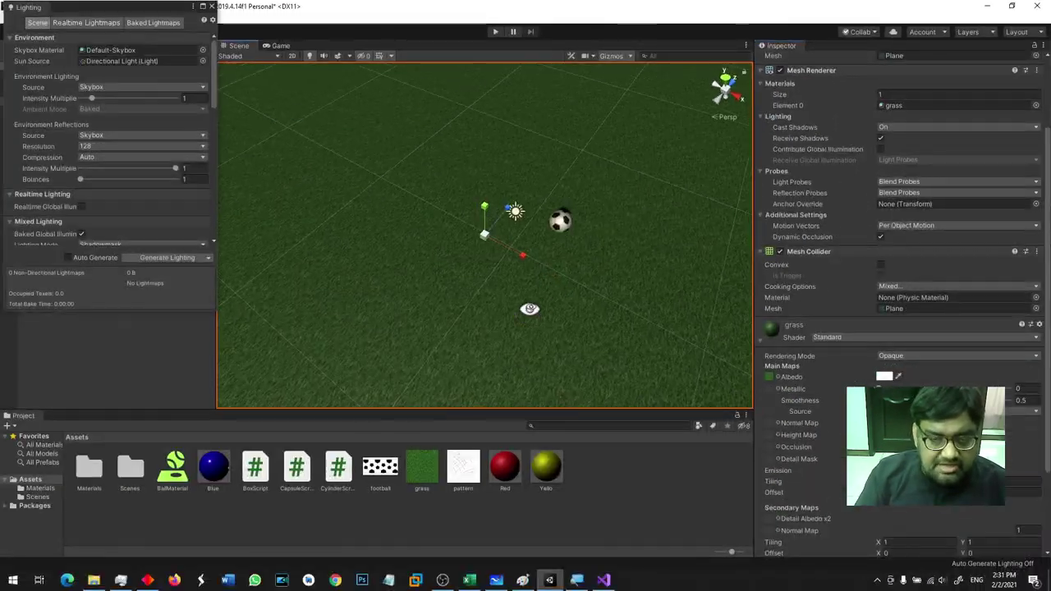
scroll(633, 241, "up", 2)
scroll(632, 240, "up", 2)
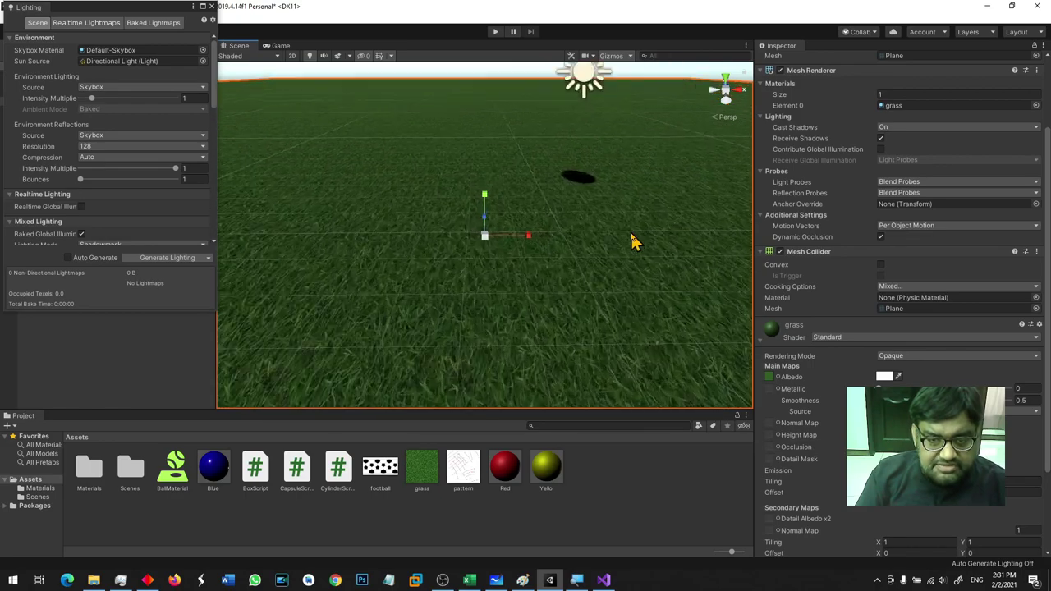
scroll(632, 241, "up", 2)
scroll(632, 241, "down", 2)
scroll(632, 240, "up", 2)
scroll(633, 241, "down", 1)
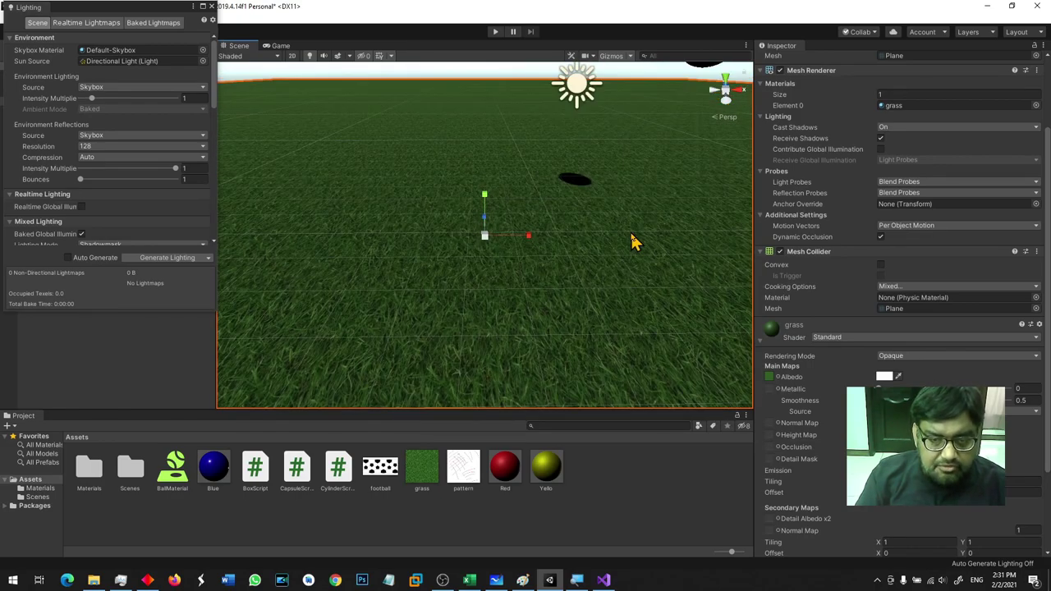
mouse_move(632, 241)
middle_mouse_down()
mouse_move(405, 340)
mouse_move(493, 254)
middle_mouse_up()
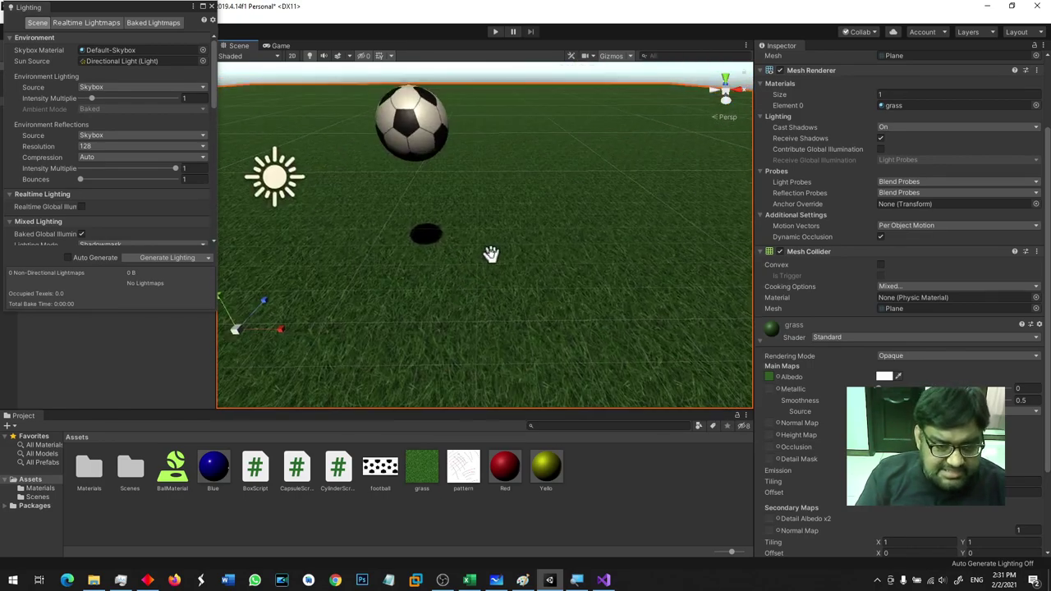
mouse_move(493, 254)
left_mouse_down("alt")
mouse_move(528, 246)
mouse_move(464, 338)
mouse_move(153, 403)
mouse_move(202, 281)
mouse_move(510, 312)
mouse_move(199, 347)
mouse_move(575, 287)
mouse_move(1017, 337)
left_mouse_up("alt")
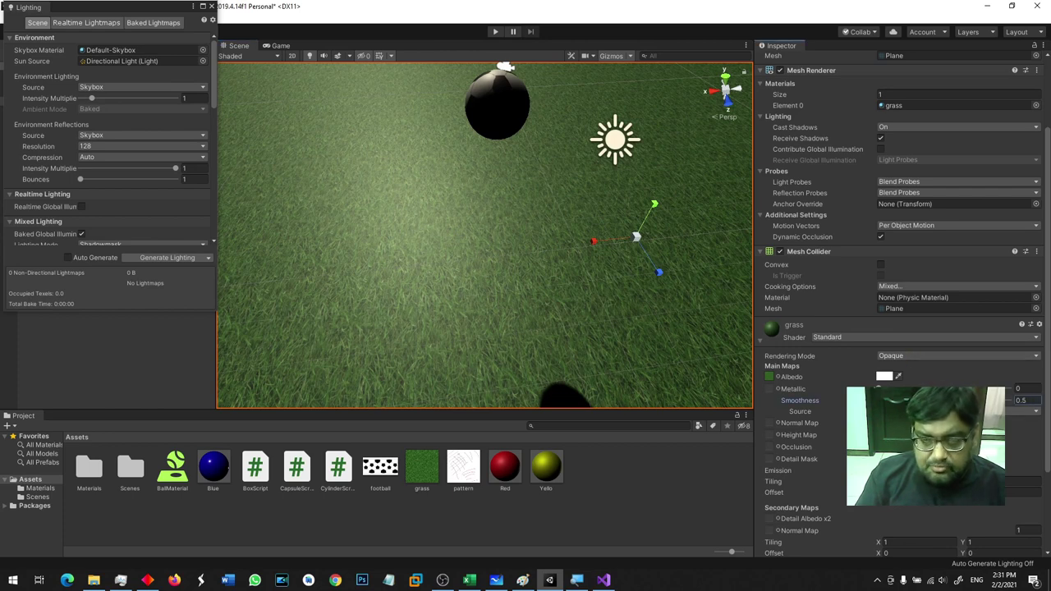
Step: Lower the grass material's Smoothness slider to about 0.334
left_click_drag(945, 400, 934, 400)
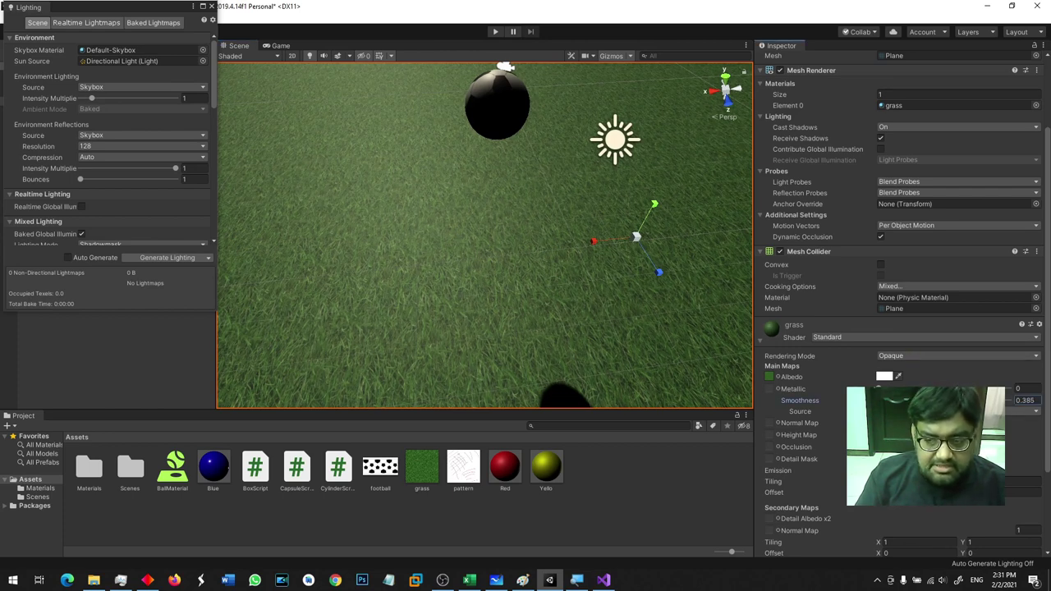
left_click_drag(930, 400, 919, 400)
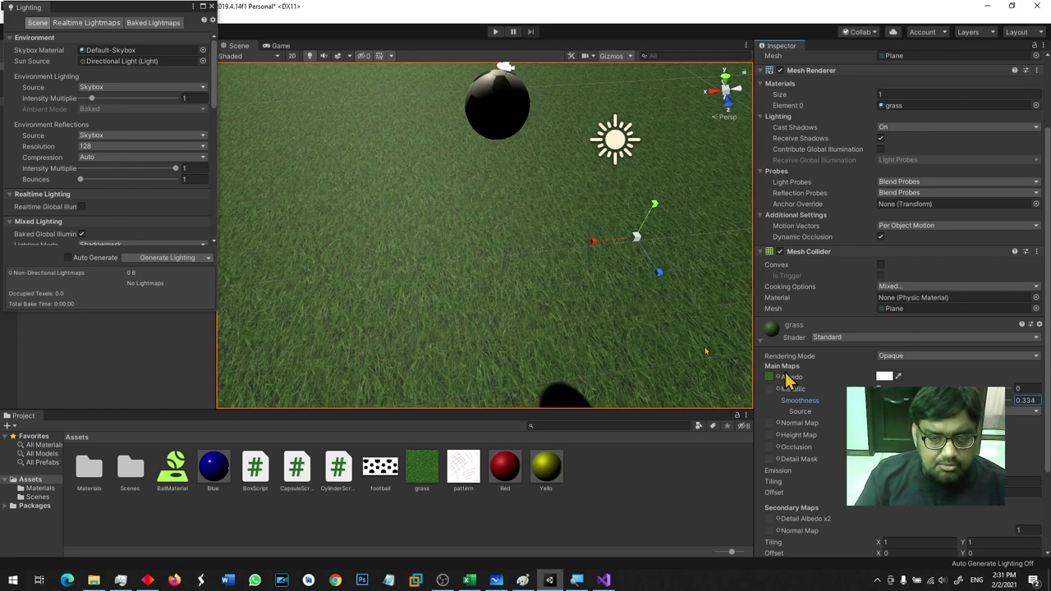
scroll(511, 265, "down", 3)
scroll(512, 265, "down", 3)
scroll(511, 265, "down", 2)
scroll(512, 265, "down", 3)
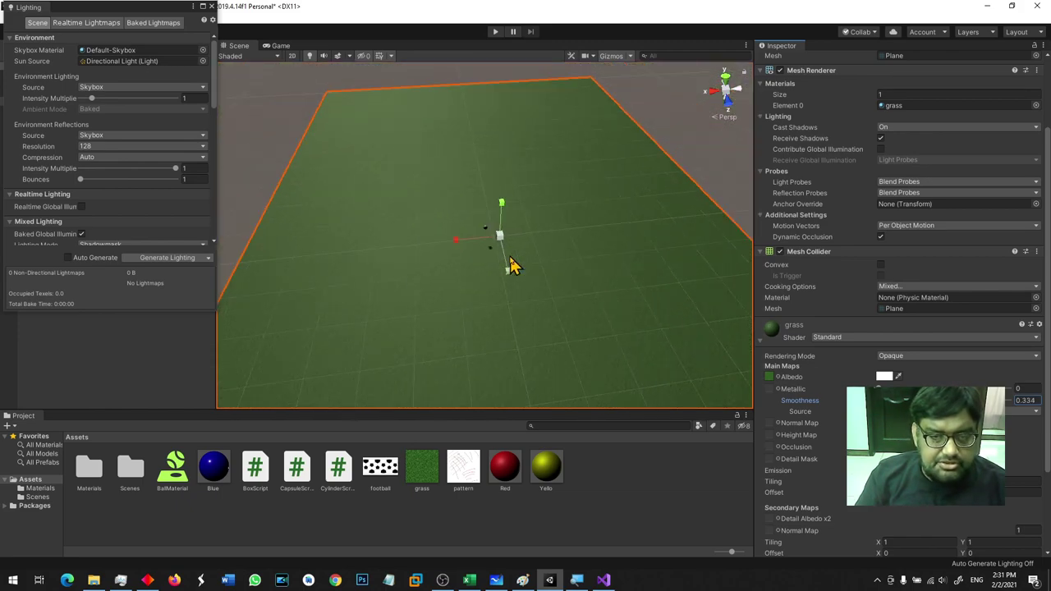
mouse_move(443, 301)
left_mouse_down("alt")
mouse_move(734, 309)
mouse_move(699, 293)
left_mouse_up("alt")
Step: Close the Lighting settings window and reorient the view of the plane
scroll(700, 293, "up", 2)
scroll(700, 293, "up", 3)
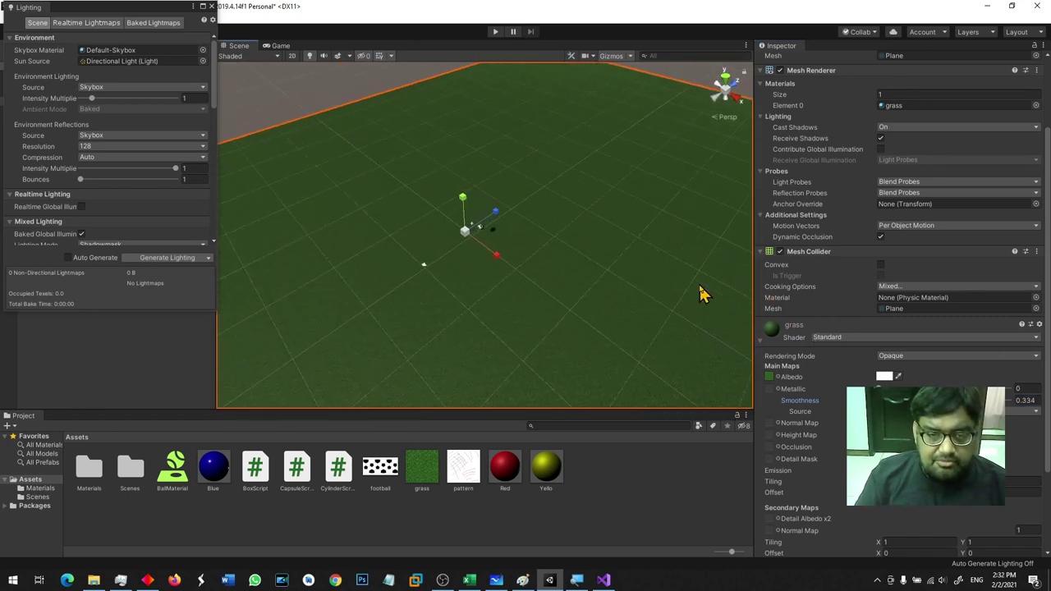
scroll(700, 293, "up", 2)
scroll(701, 293, "up", 1)
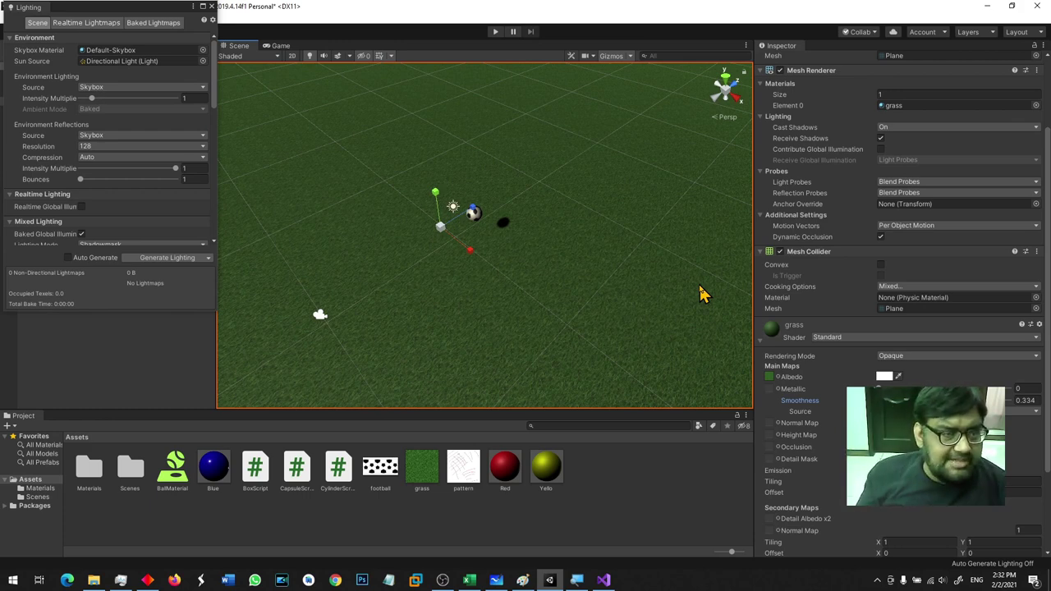
left_click(210, 8)
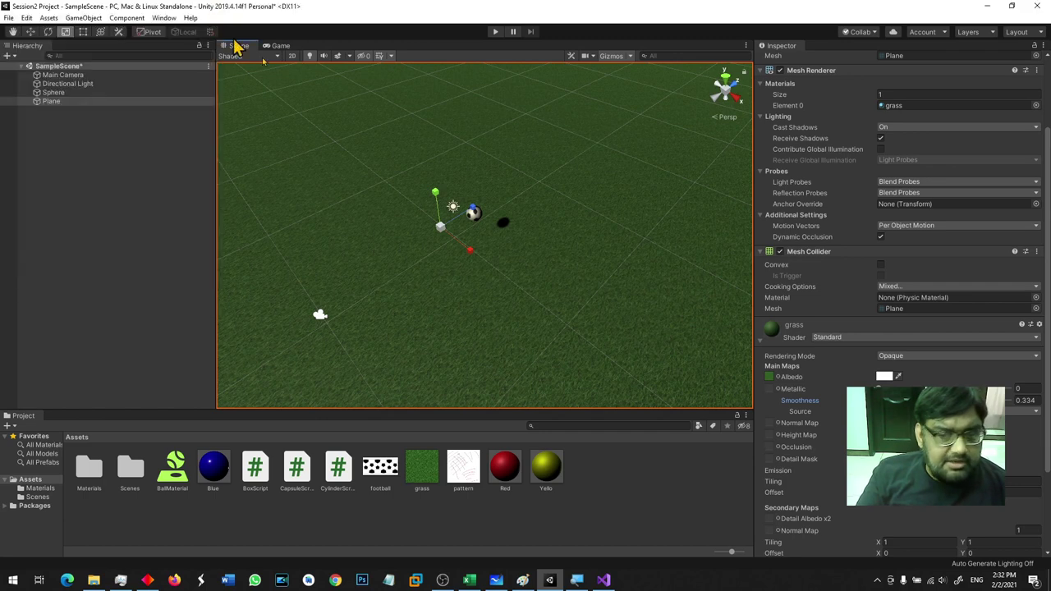
scroll(491, 189, "down", 1)
scroll(491, 189, "down", 2)
scroll(490, 188, "down", 2)
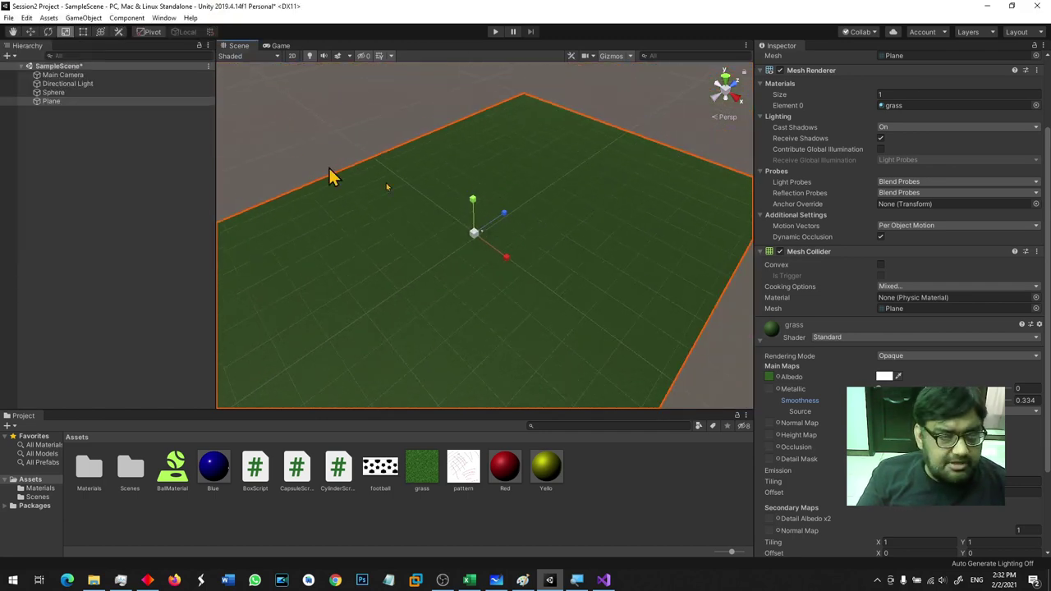
left_click_drag(603, 201, 468, 305, "alt")
middle_click_drag(469, 304, 526, 223)
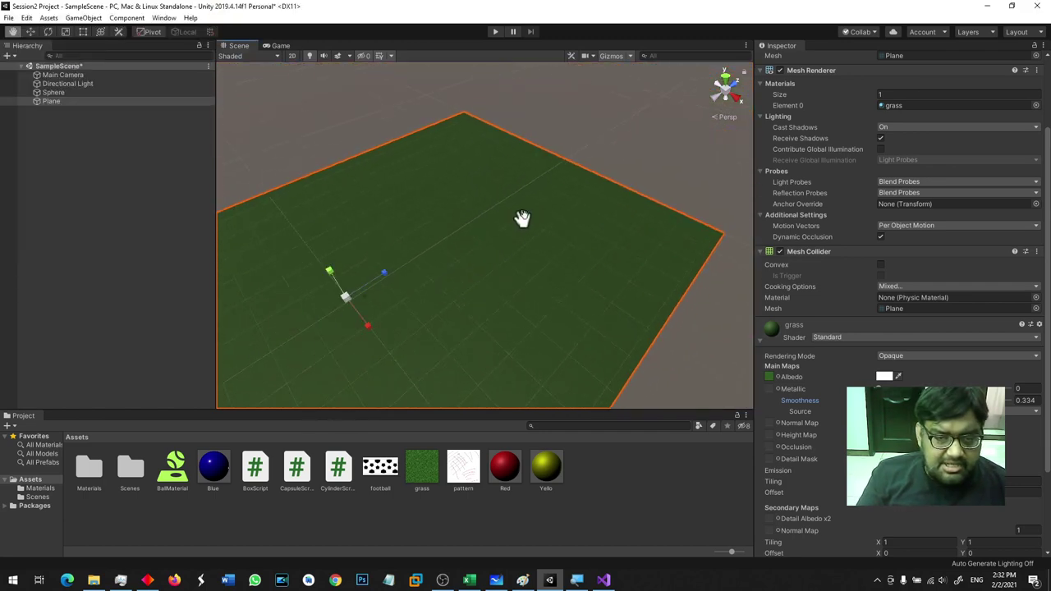
Step: Add a 3D Cylinder and stretch it into a tall pole
left_click(85, 18)
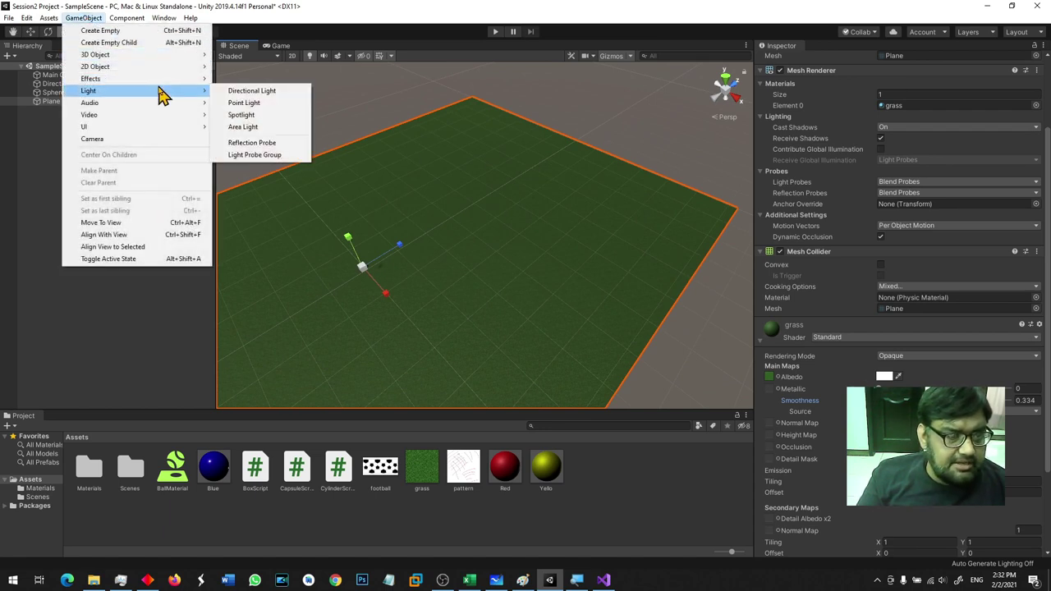
mouse_move(95, 54)
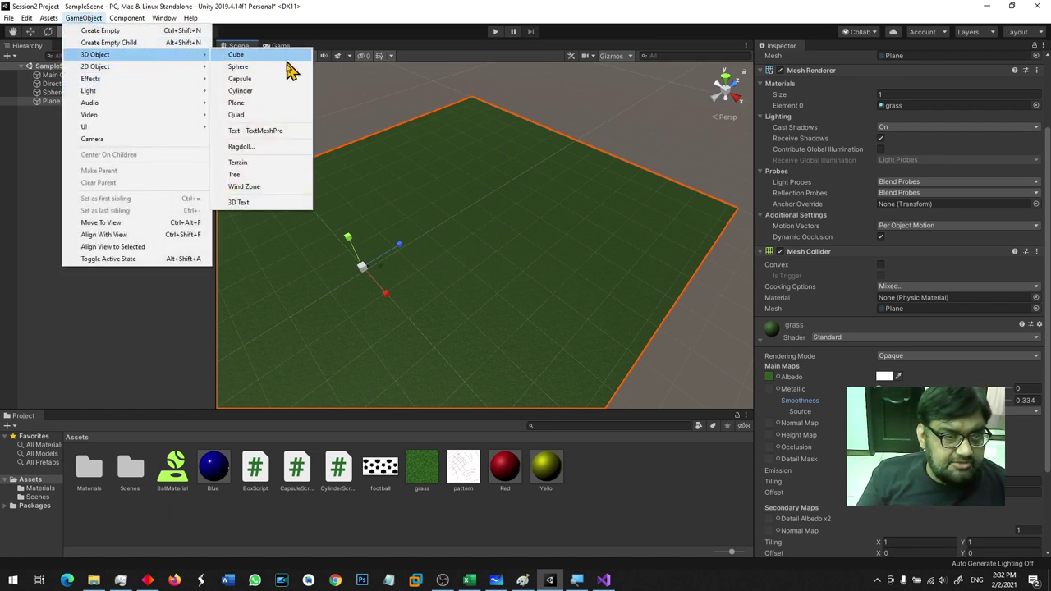
left_click(285, 90)
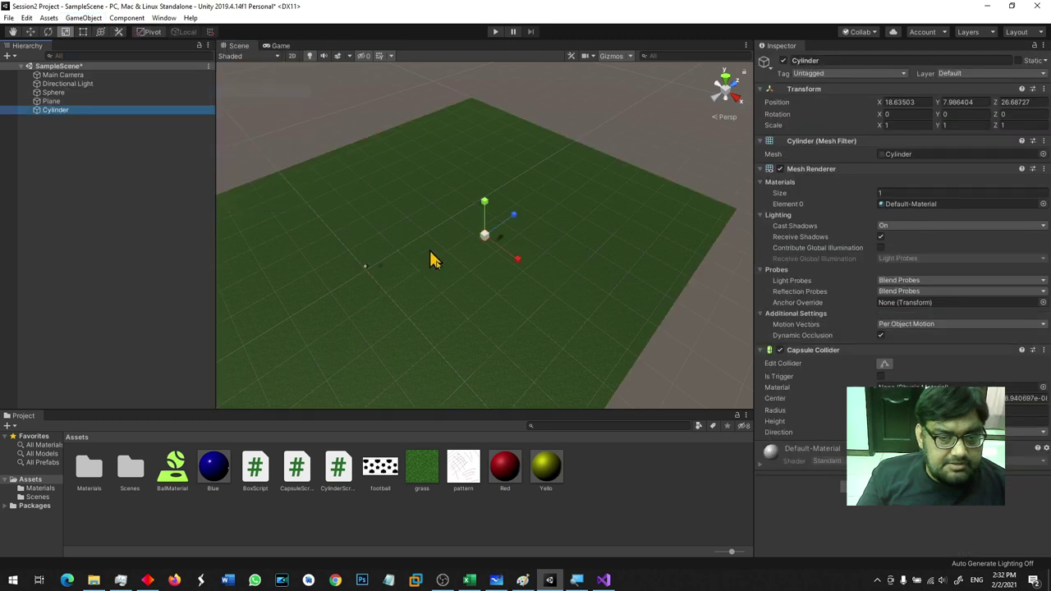
scroll(488, 309, "up", 10)
scroll(491, 301, "up", 3)
scroll(486, 299, "down", 4)
scroll(488, 298, "down", 3)
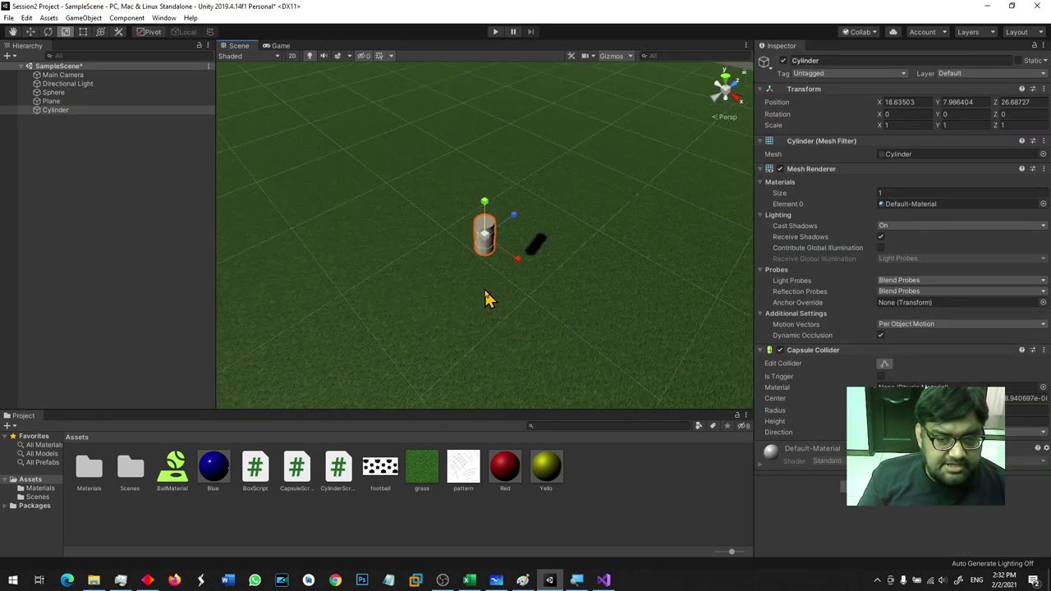
scroll(417, 304, "down", 2)
mouse_move(486, 201)
left_mouse_down()
mouse_move(542, 251)
mouse_move(482, 269)
left_mouse_up()
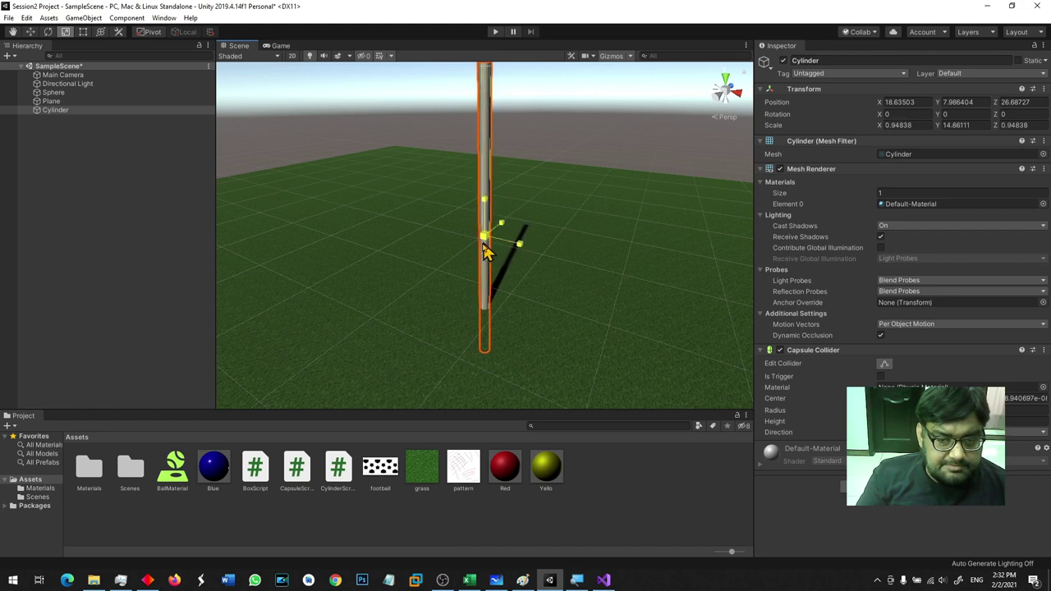
scroll(544, 327, "down", 4)
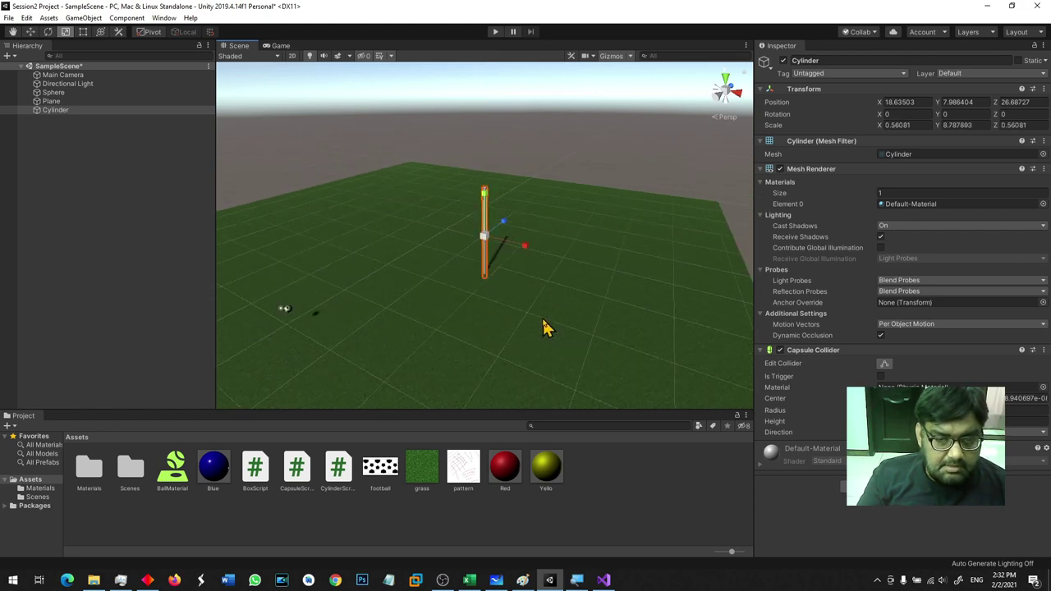
Step: Move the pole across the field to X -5.59
key("w")
left_click_drag(512, 242, 460, 275)
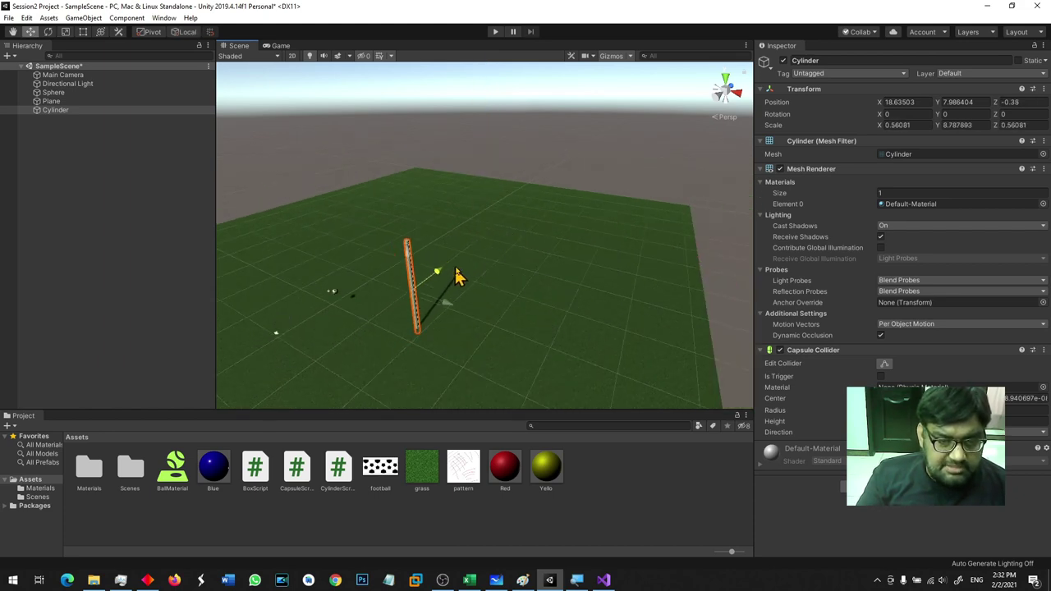
scroll(470, 277, "up", 3)
left_click(474, 287)
left_click(492, 277)
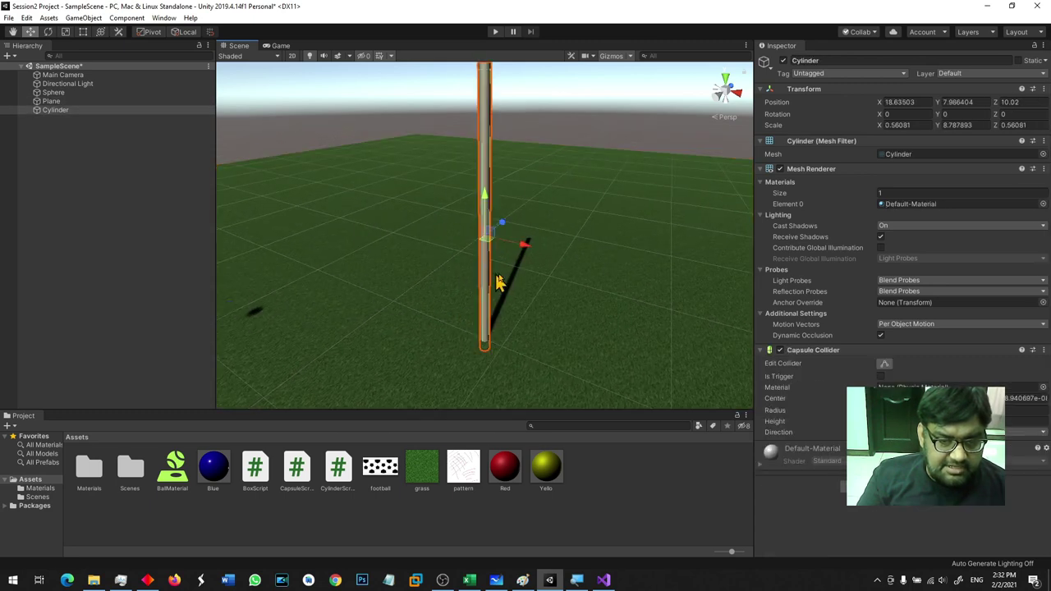
mouse_move(526, 256)
left_mouse_down()
mouse_move(314, 258)
mouse_move(394, 343)
left_mouse_up()
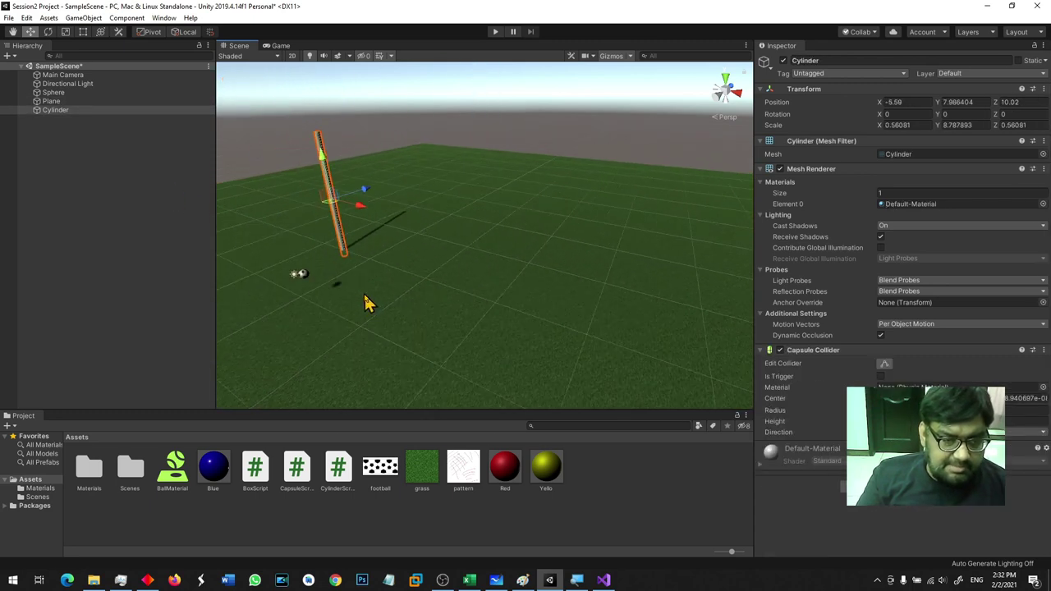
middle_click_drag(395, 343, 591, 277)
Step: Shrink the pole into a thinner goal post and duplicate it
key("r")
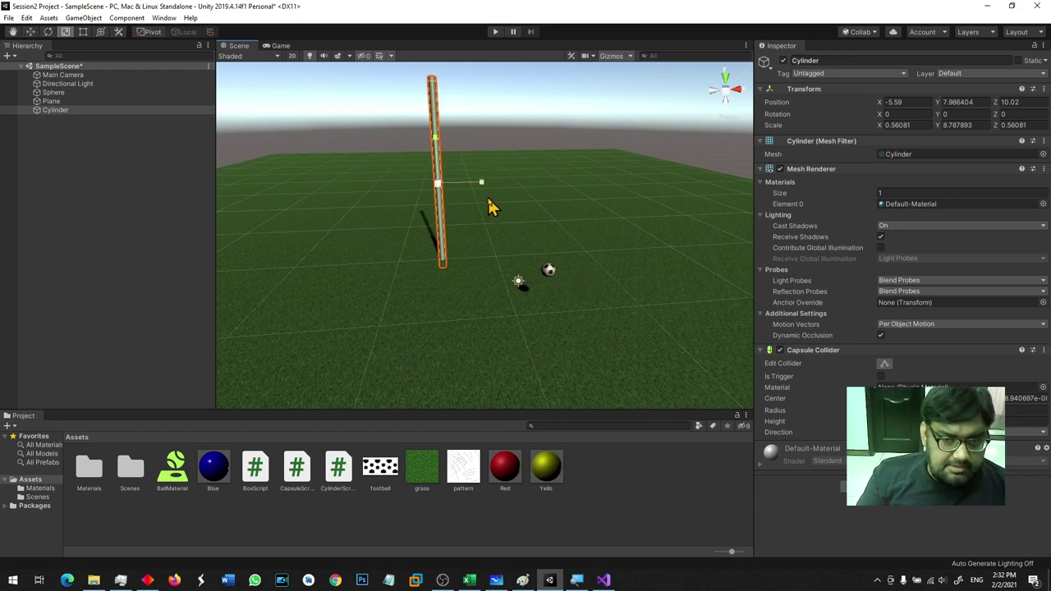
mouse_move(438, 189)
left_mouse_down()
mouse_move(424, 207)
mouse_move(442, 155)
left_mouse_up()
key("w")
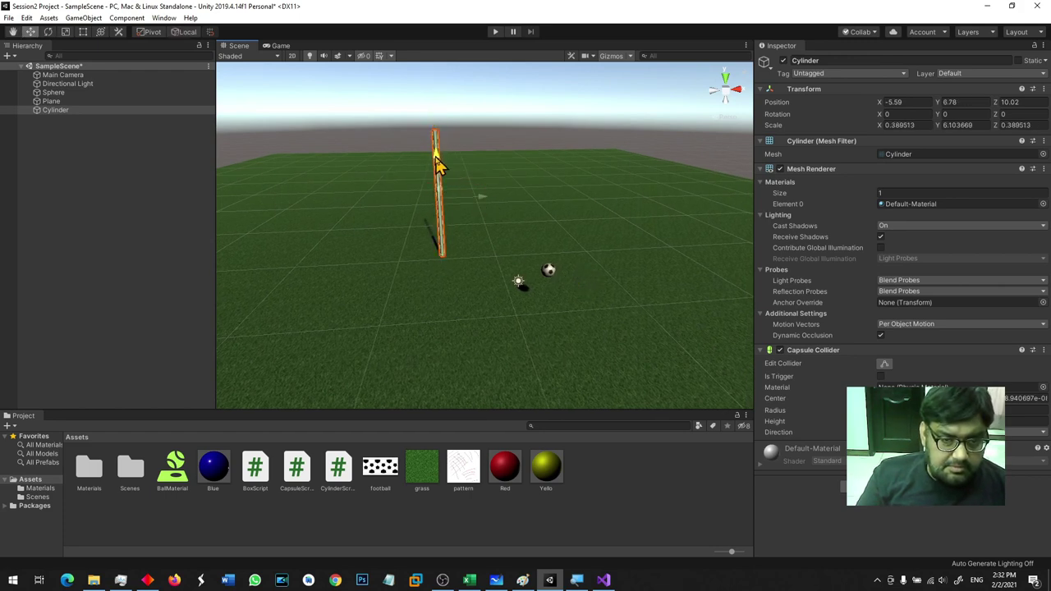
key("ctrl+d")
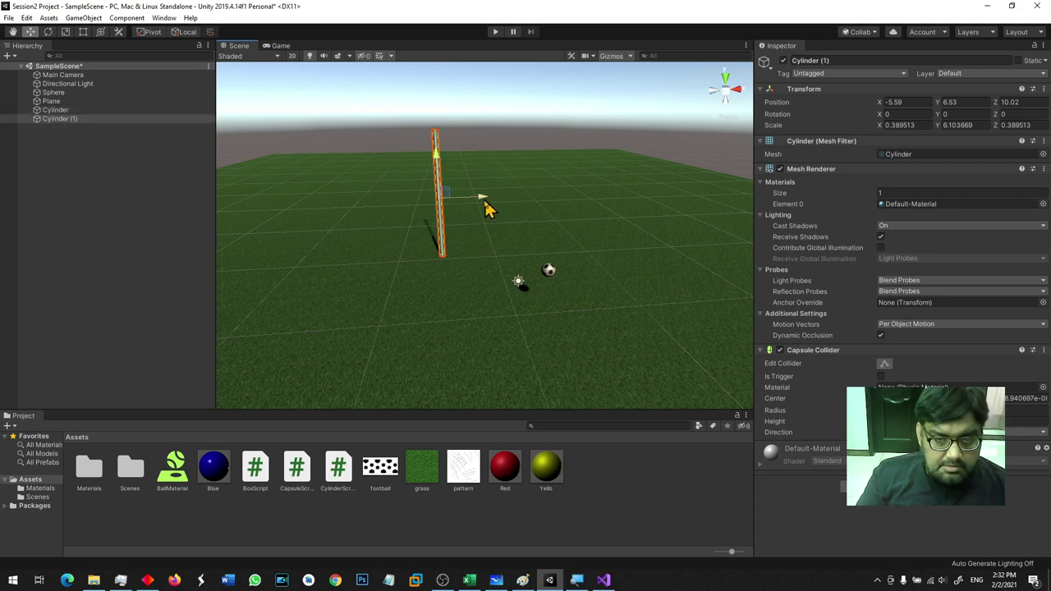
Step: Move the duplicated post right along X to 32.95
left_click_drag(484, 197, 712, 195)
middle_click_drag(702, 211, 497, 222)
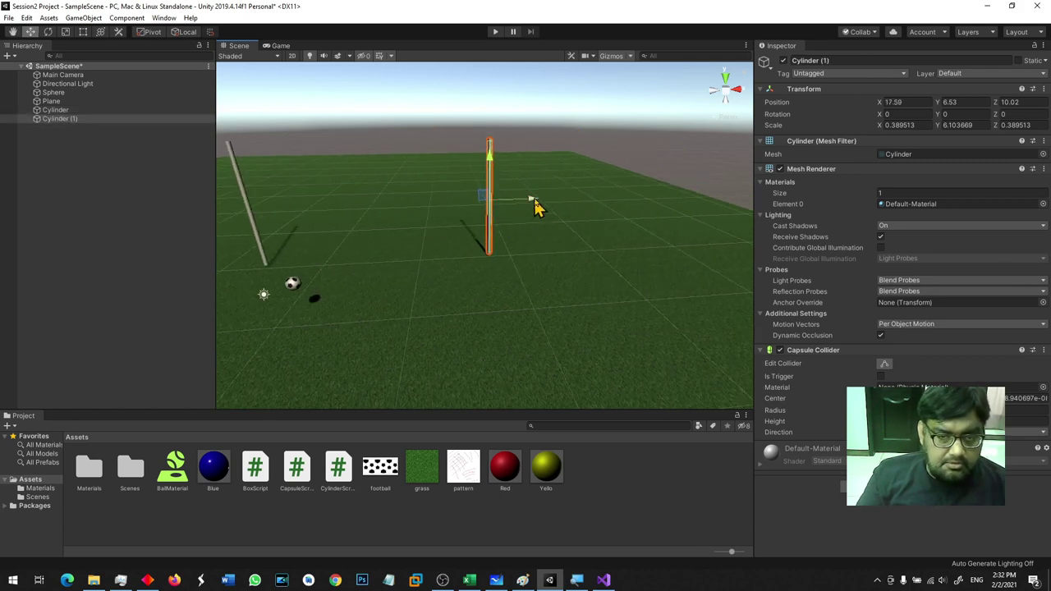
left_click_drag(535, 206, 686, 203)
Step: Duplicate the post, set its Z rotation to 90, and place it between the posts
key("ctrl+d")
key("e")
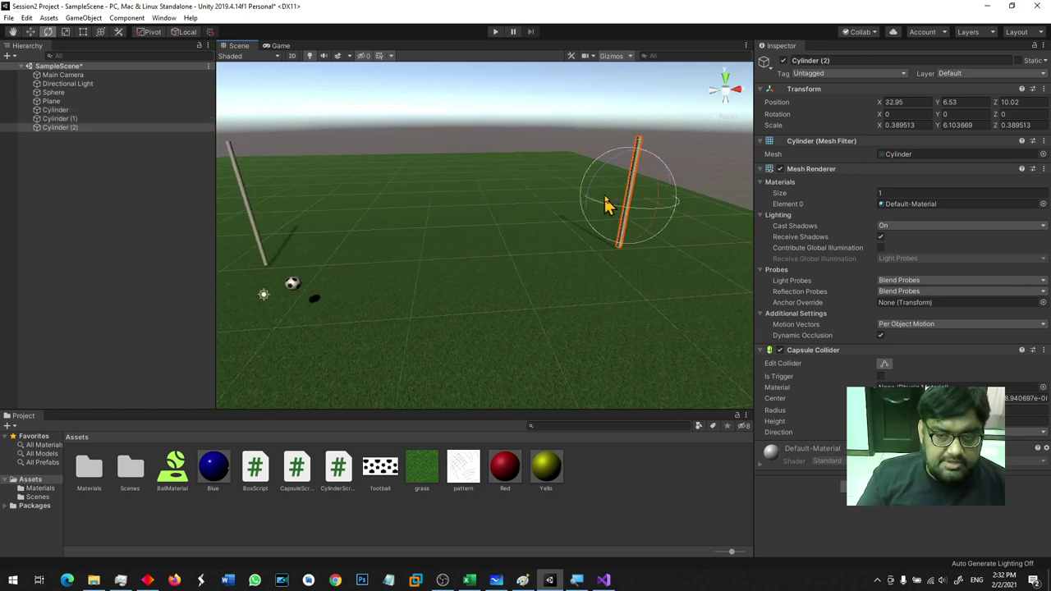
left_click_drag(598, 187, 581, 267)
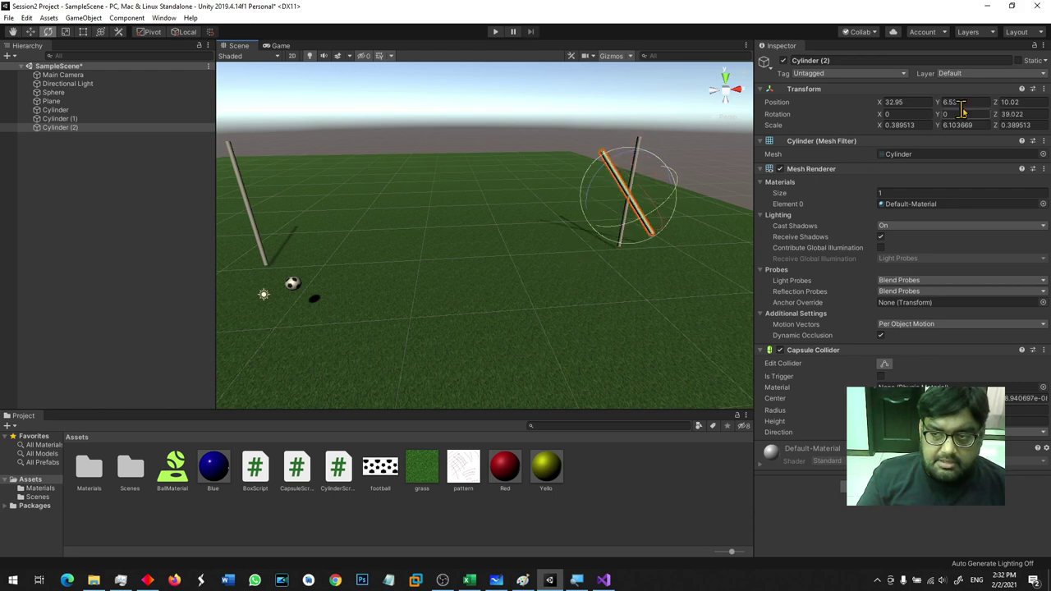
left_click(1010, 114)
type("90")
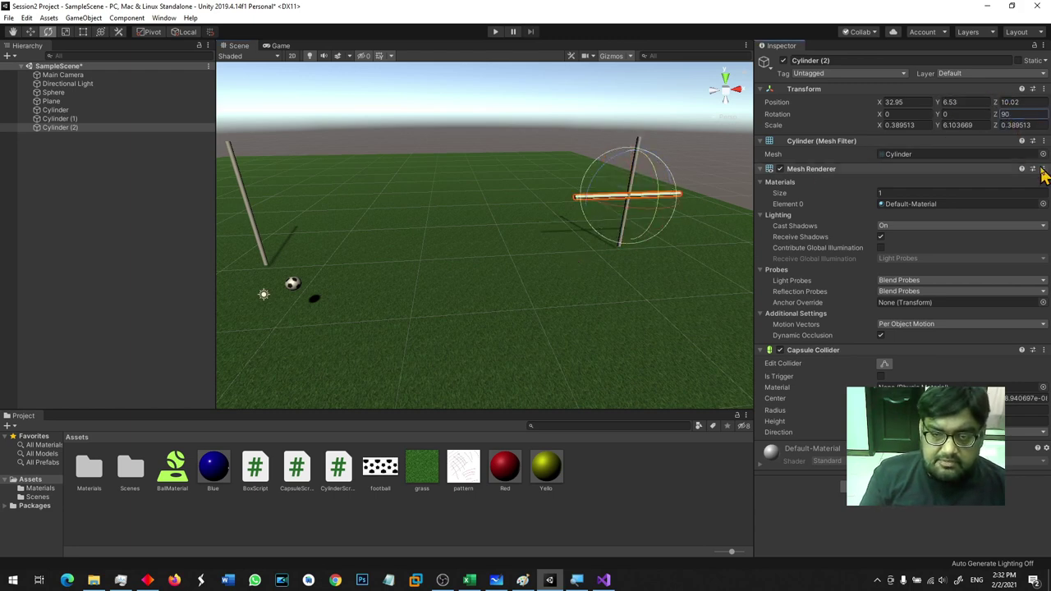
type("w")
mouse_move(586, 208)
left_mouse_down()
mouse_move(426, 216)
mouse_move(462, 99)
left_mouse_up()
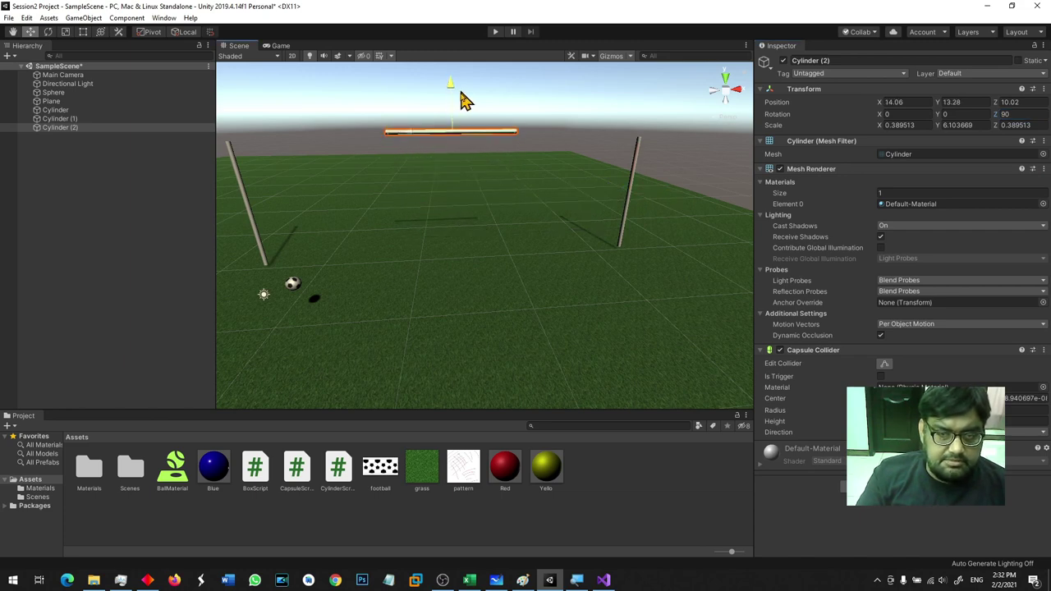
Step: Lengthen the crossbar to span both posts and lower it onto their tops
key("r")
left_click_drag(410, 135, 279, 137)
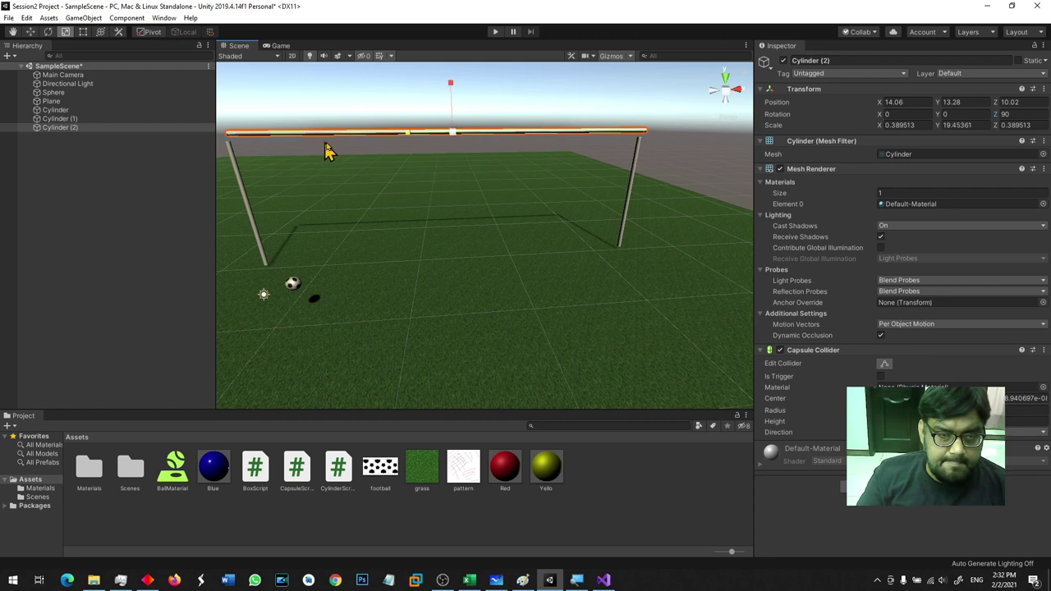
key("w")
mouse_move(455, 94)
left_mouse_down()
mouse_move(405, 301)
mouse_move(625, 312)
left_mouse_up()
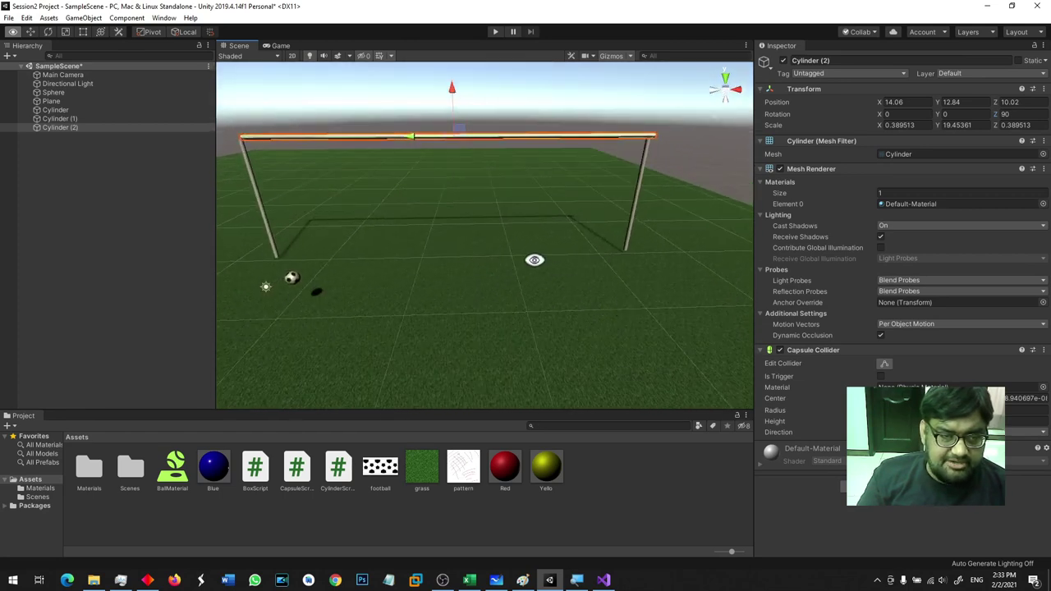
left_click_drag(535, 261, 652, 286, "alt")
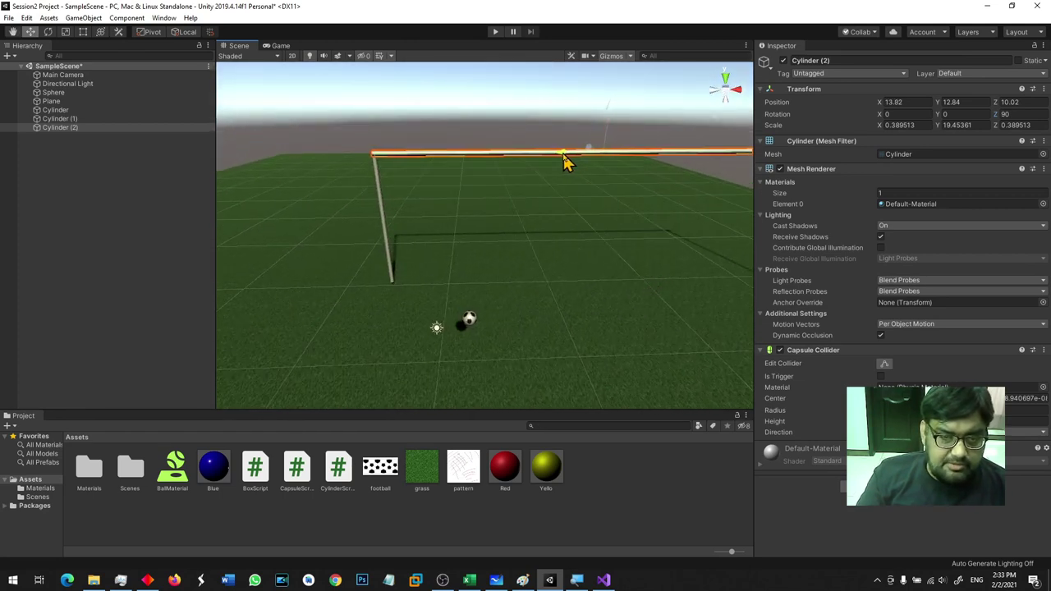
mouse_move(586, 206)
left_mouse_down("alt")
mouse_move(368, 223)
mouse_move(405, 228)
mouse_move(331, 260)
mouse_move(278, 252)
mouse_move(314, 266)
left_mouse_up("alt")
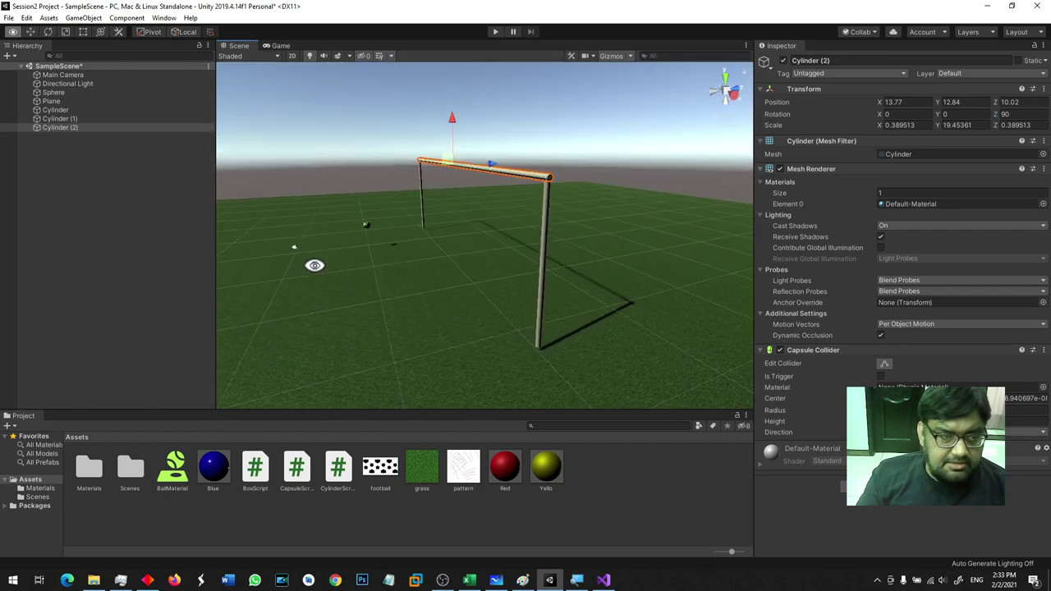
Step: Select both goal posts, Cylinder and Cylinder (1), in the Hierarchy
left_click(87, 120)
left_click(89, 128)
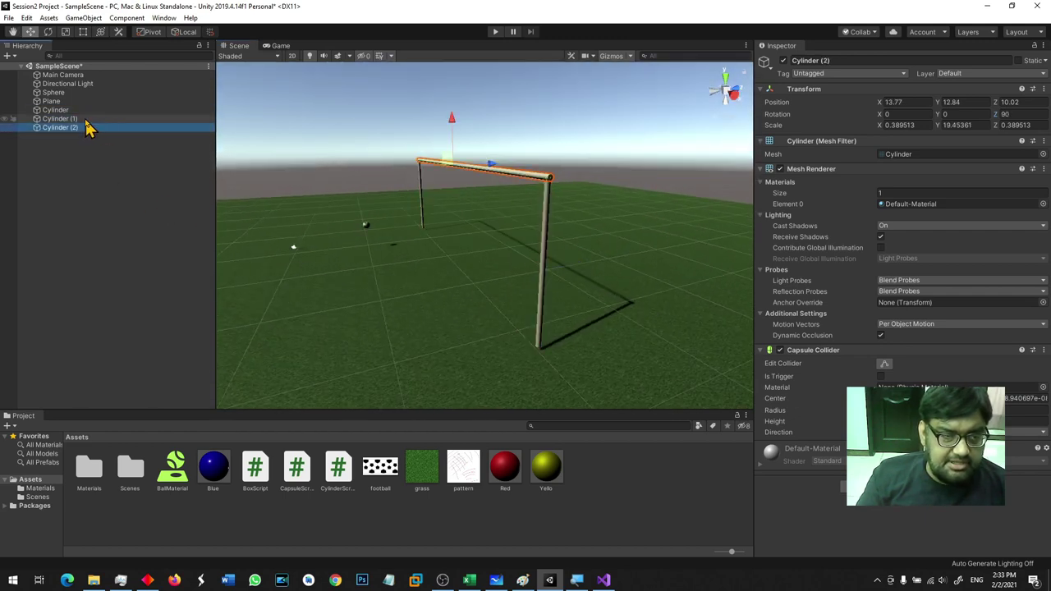
left_click(86, 120)
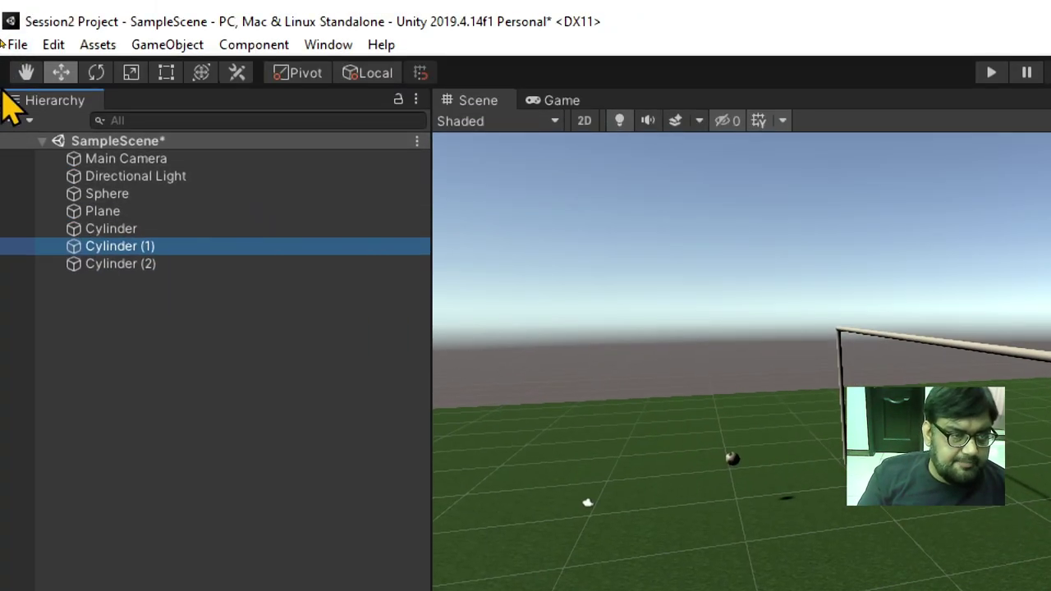
left_click(201, 390)
left_click(156, 247)
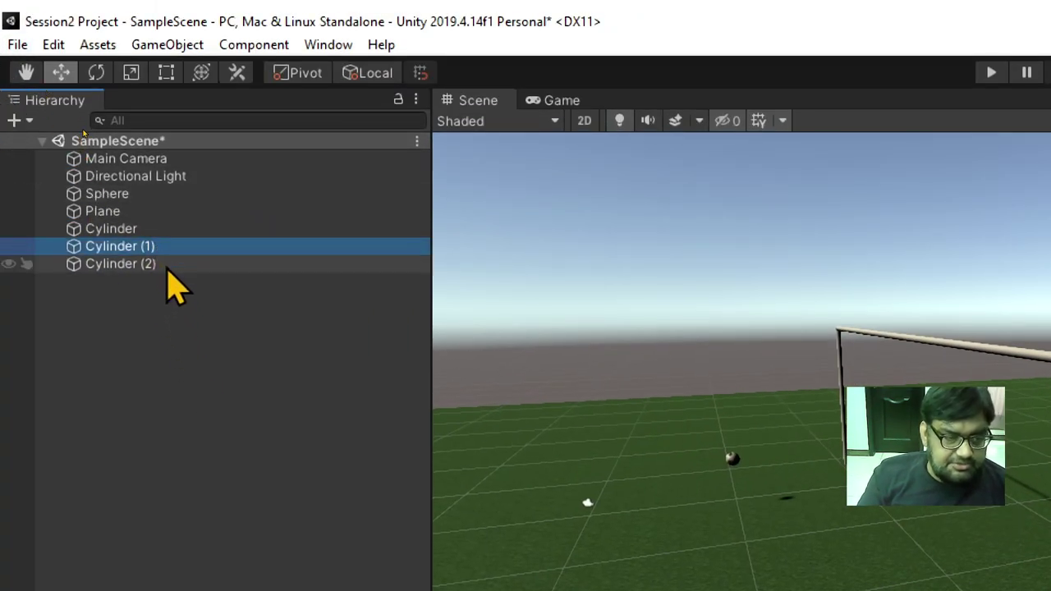
left_click(156, 264, "ctrl")
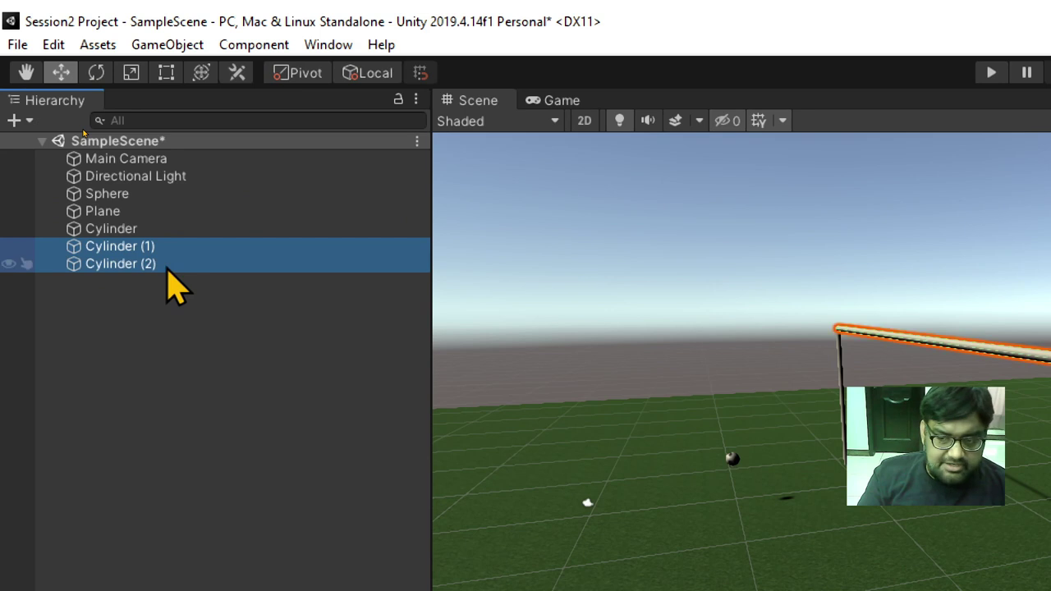
left_click(134, 231)
left_click(146, 246)
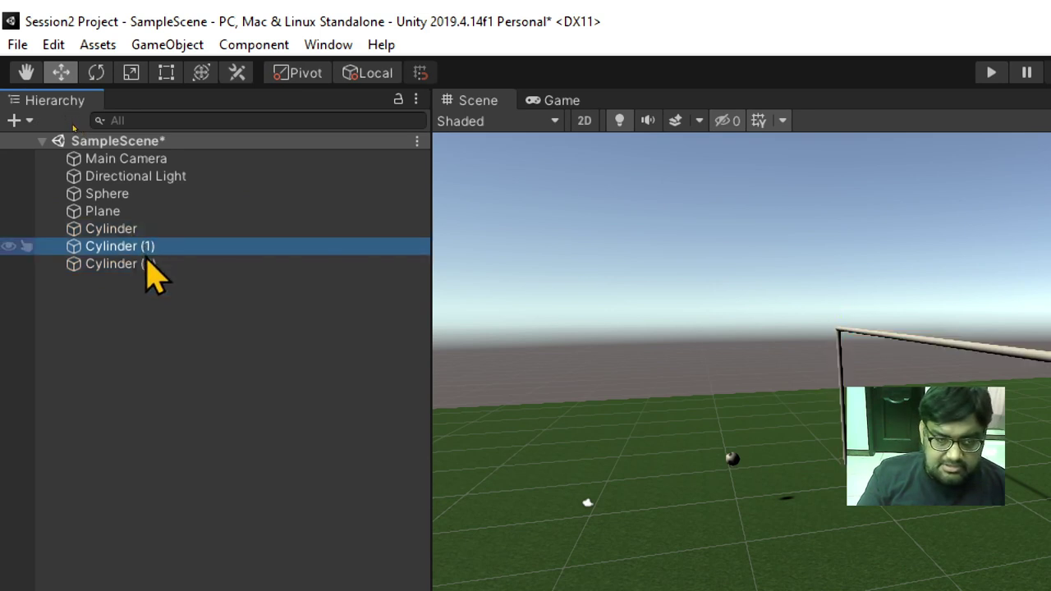
left_click(148, 265)
left_click(135, 230)
left_click(148, 248, "shift")
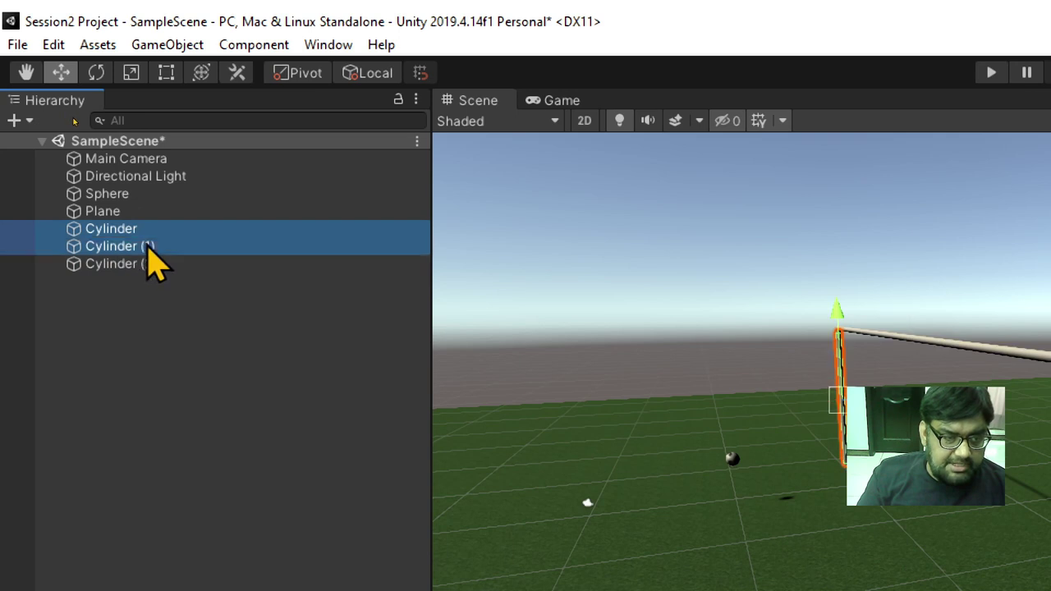
Step: Parent both posts under crossbar Cylinder (2), frame it, and shift it across the field
left_click_drag(229, 246, 147, 264)
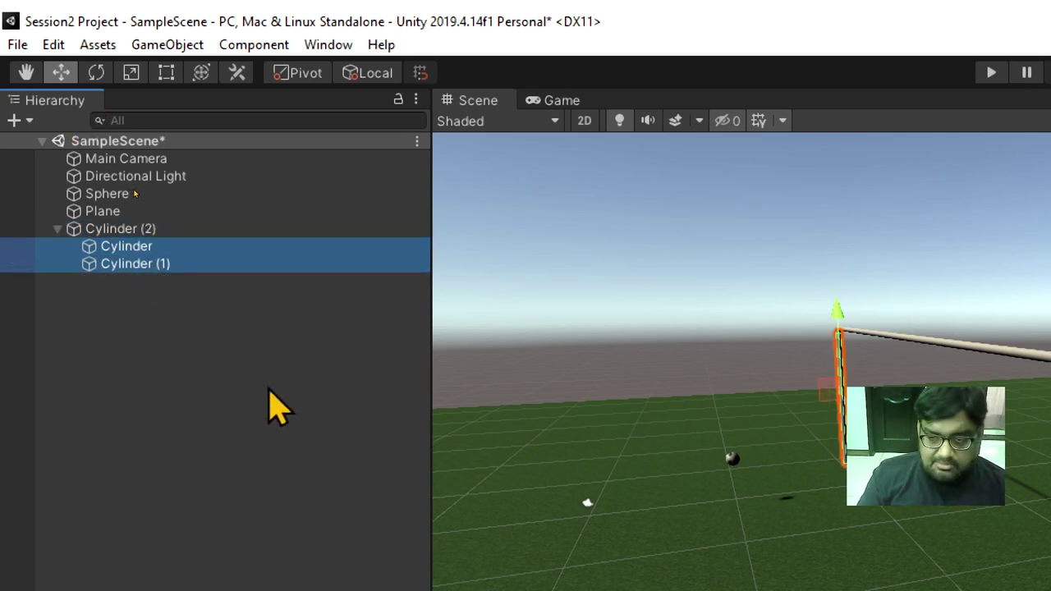
double_click(148, 229)
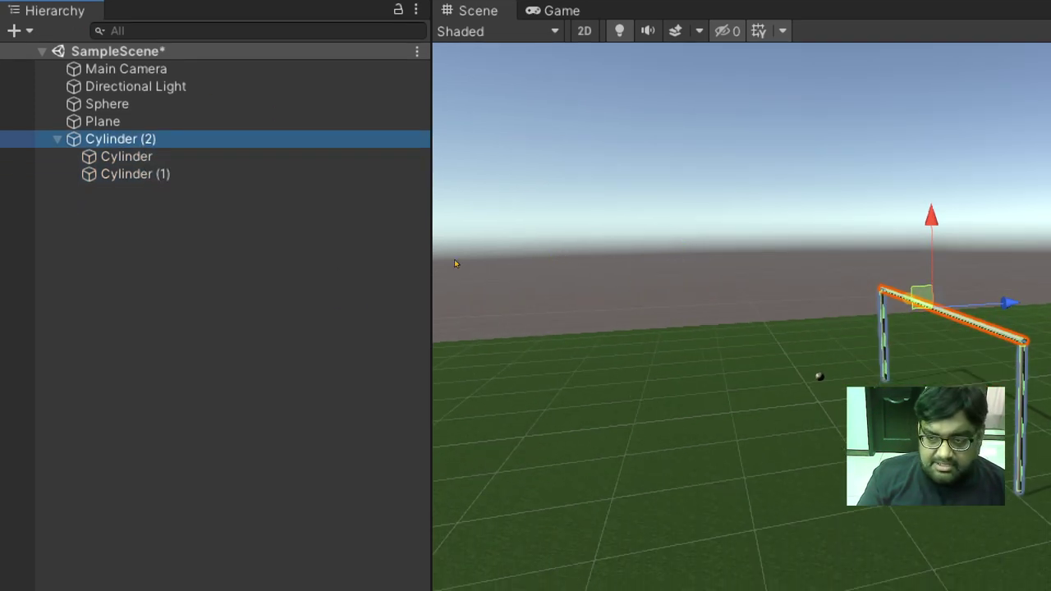
mouse_move(1019, 324)
left_mouse_down()
mouse_move(616, 377)
mouse_move(817, 406)
left_mouse_up()
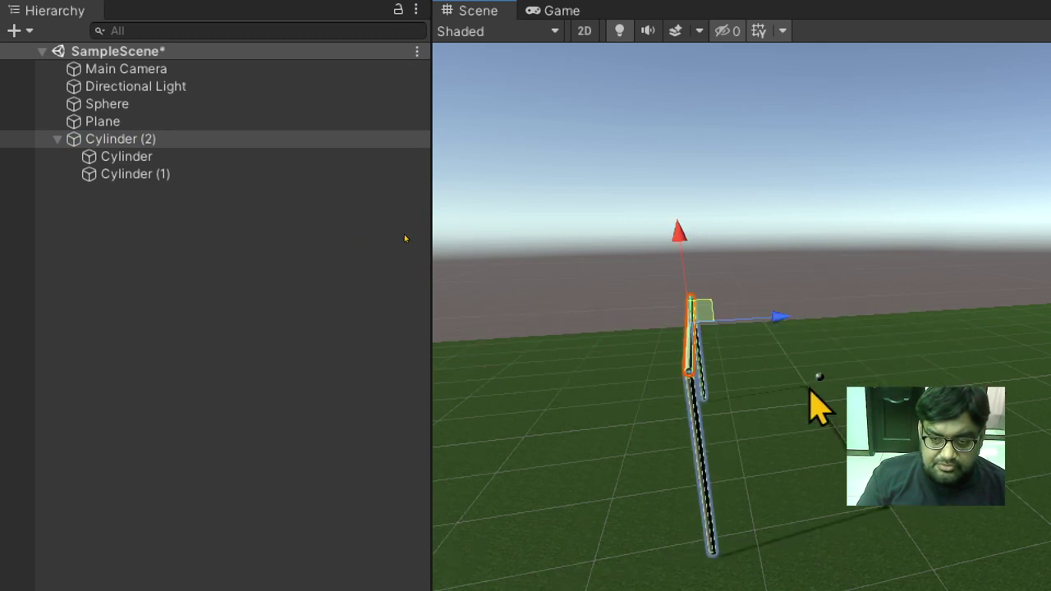
Step: Slide the goal frame to one end of the grass field
scroll(817, 406, "down", 3)
scroll(818, 414, "down", 4)
scroll(821, 423, "down", 3)
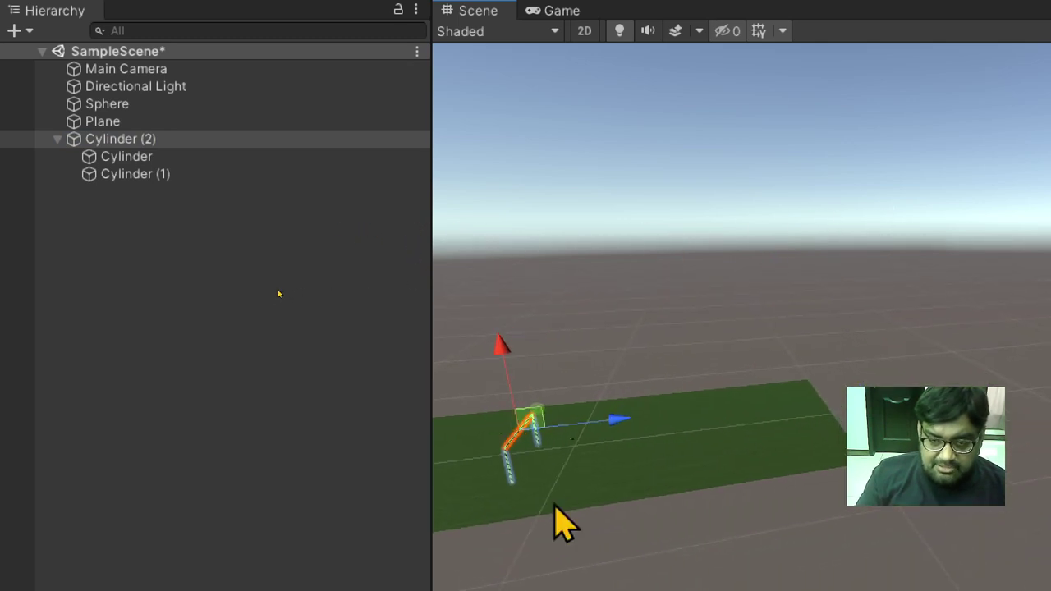
left_click_drag(624, 420, 973, 401)
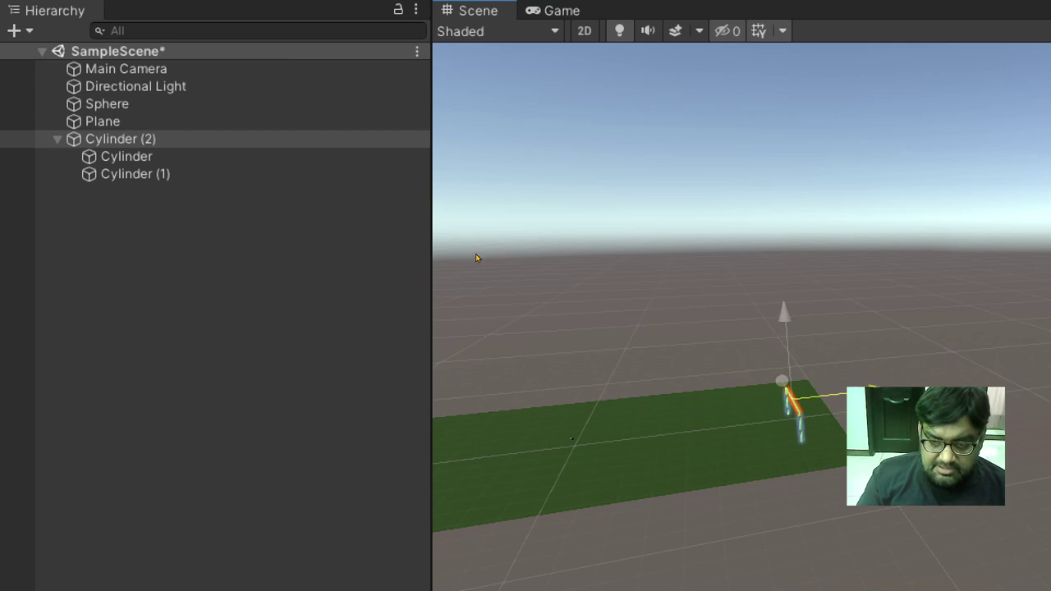
right_click_drag(475, 258, 664, 540)
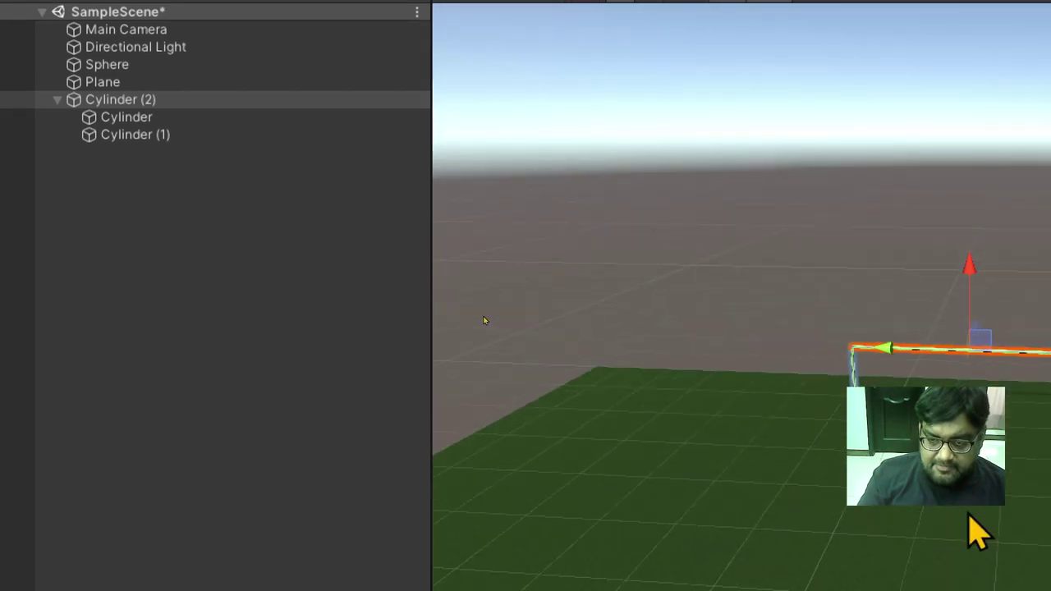
mouse_move(969, 516)
right_mouse_down()
mouse_move(704, 463)
mouse_move(774, 525)
right_mouse_up()
mouse_move(778, 312)
left_mouse_down()
mouse_move(668, 301)
mouse_move(681, 304)
left_mouse_up()
mouse_move(681, 305)
right_mouse_down()
mouse_move(715, 427)
mouse_move(830, 418)
mouse_move(802, 348)
mouse_move(755, 460)
mouse_move(805, 462)
right_mouse_up()
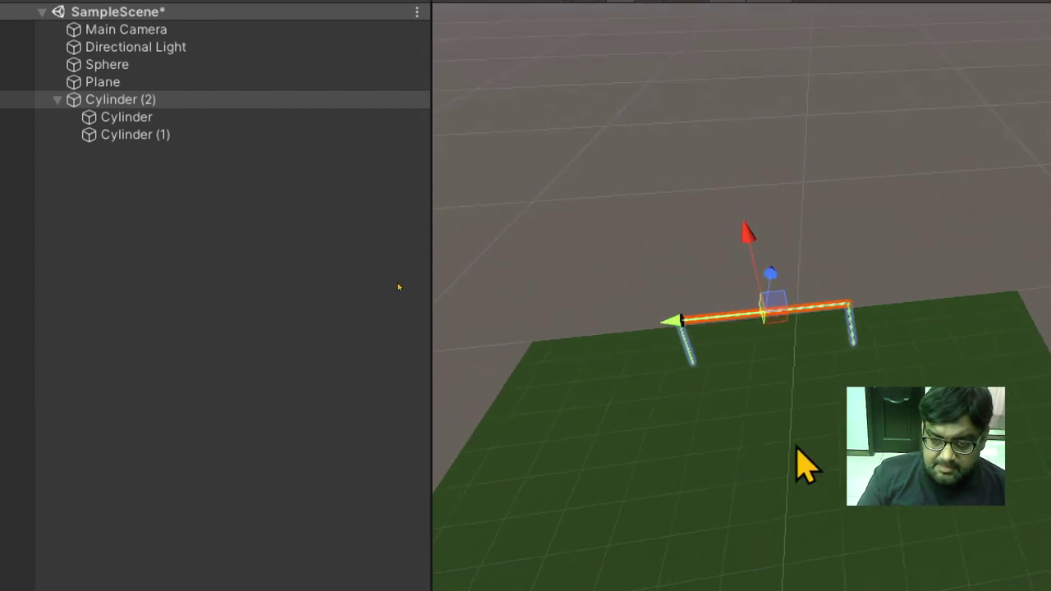
Step: Frame the goal, duplicate it, and slide the copy toward the opposite end
left_click(805, 463)
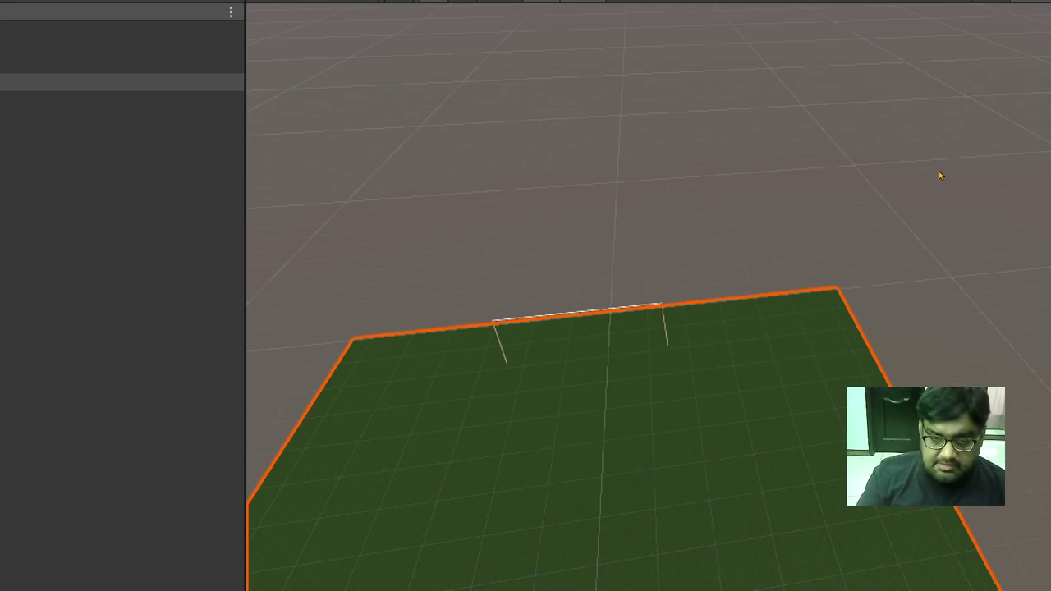
left_click(378, 221)
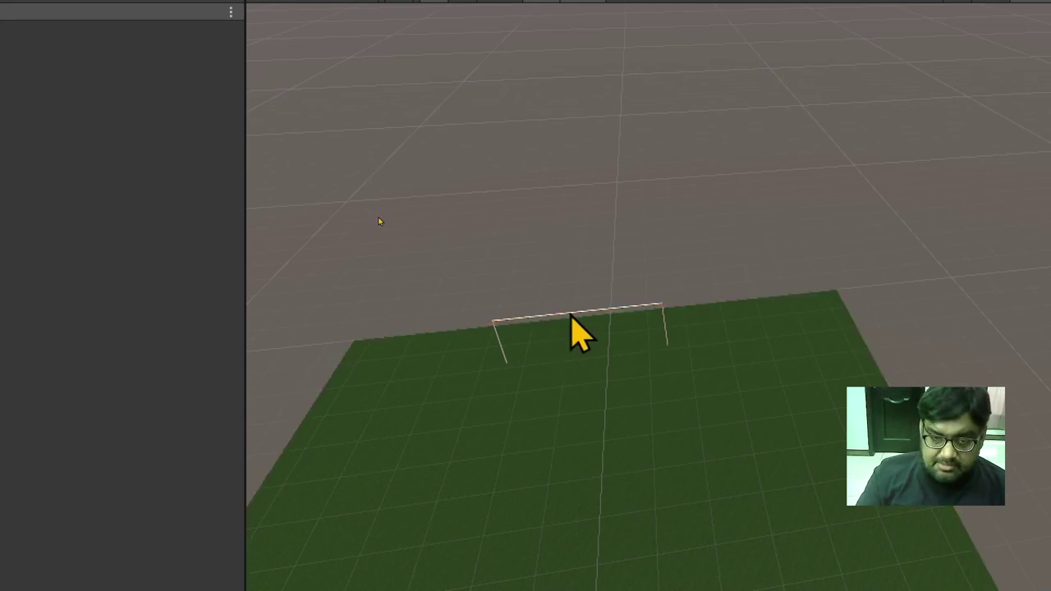
left_click(579, 333)
key("f")
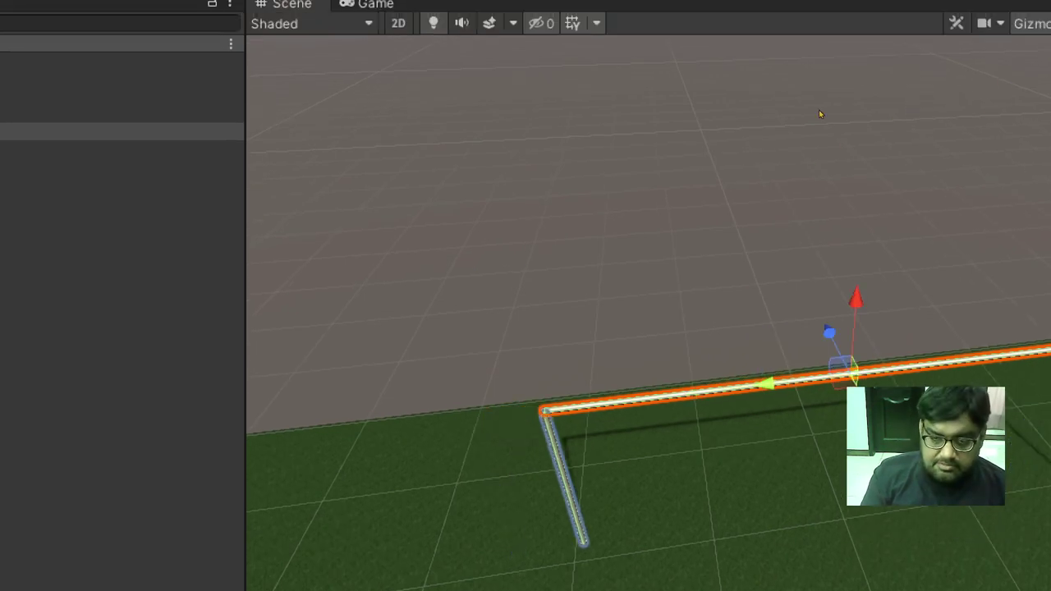
scroll(423, 270, "down", 3)
scroll(428, 264, "down", 3)
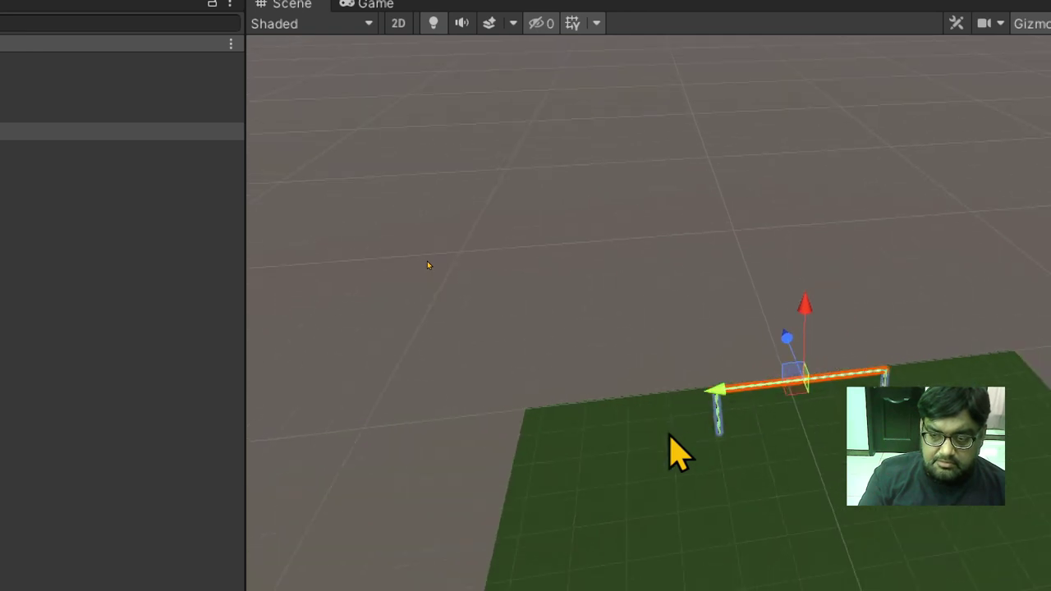
mouse_move(460, 273)
left_mouse_down("alt")
mouse_move(444, 168)
mouse_move(521, 281)
left_mouse_up("alt")
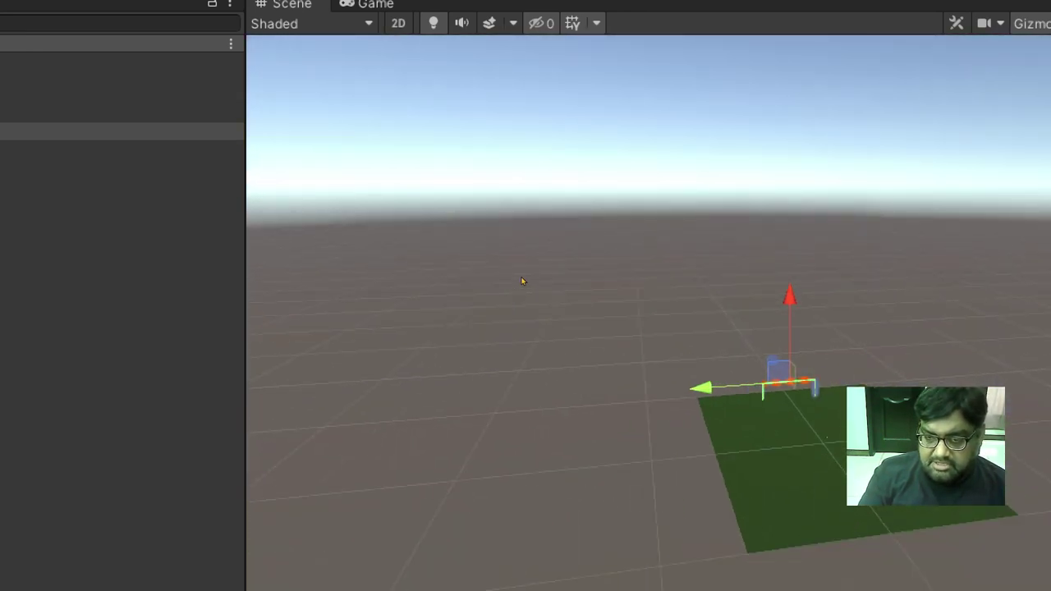
key("ctrl+d")
mouse_move(732, 432)
left_mouse_down("alt")
mouse_move(747, 358)
mouse_move(973, 513)
left_mouse_up("alt")
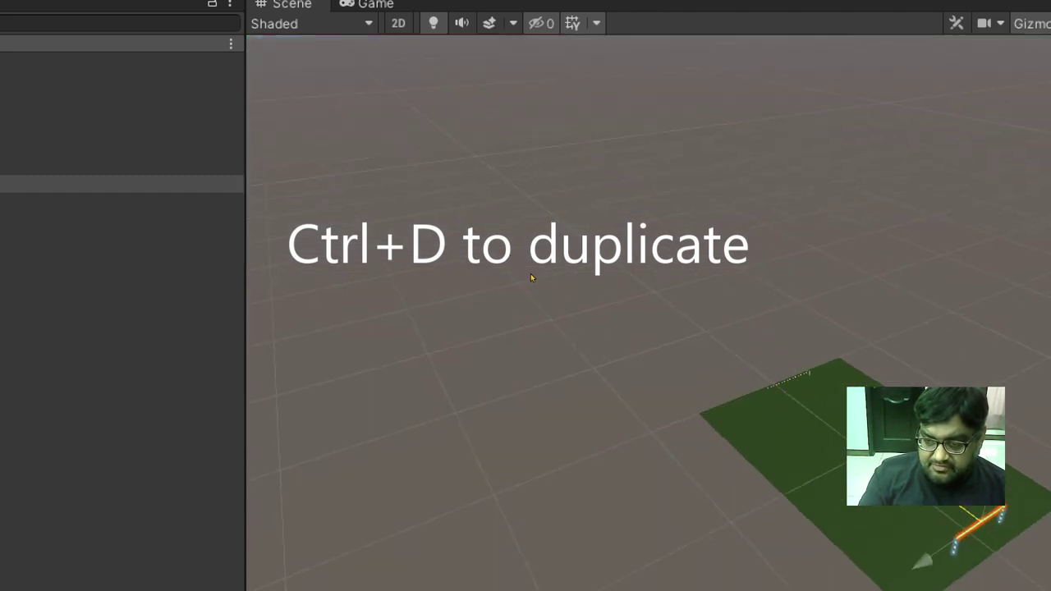
Step: Frame the relocated goal copy, then select, frame and orbit around the football
key("f")
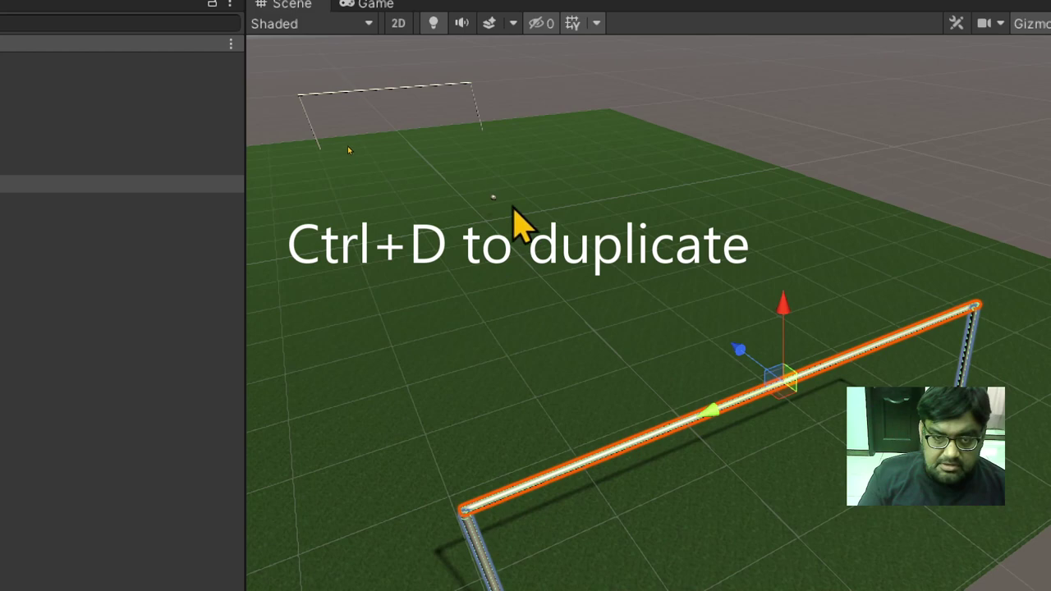
left_click(493, 197)
key("f")
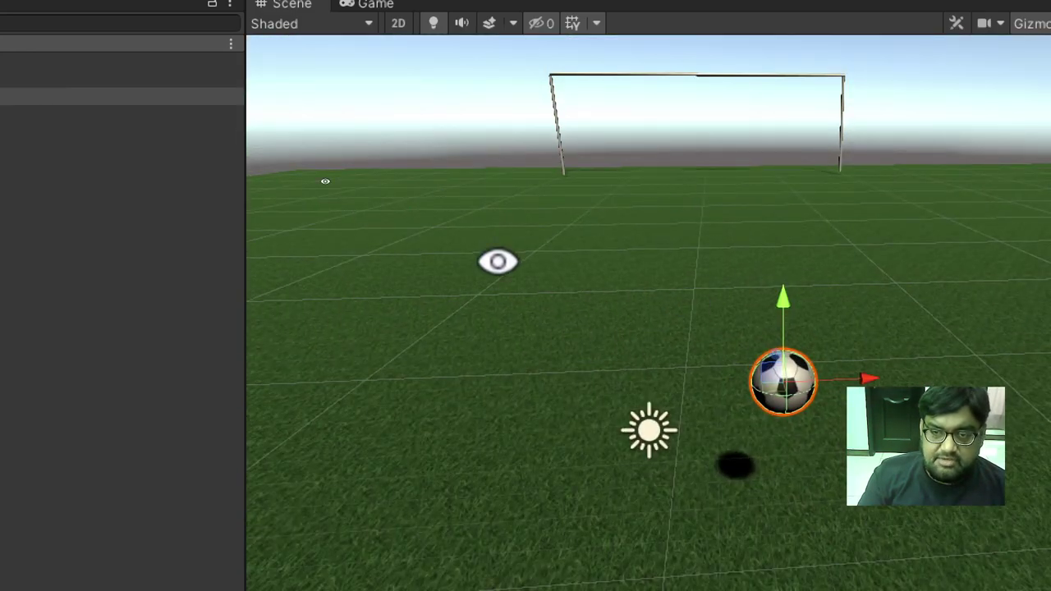
mouse_move(498, 261)
left_mouse_down("alt")
mouse_move(915, 178)
mouse_move(349, 267)
mouse_move(357, 277)
mouse_move(308, 87)
left_mouse_up("alt")
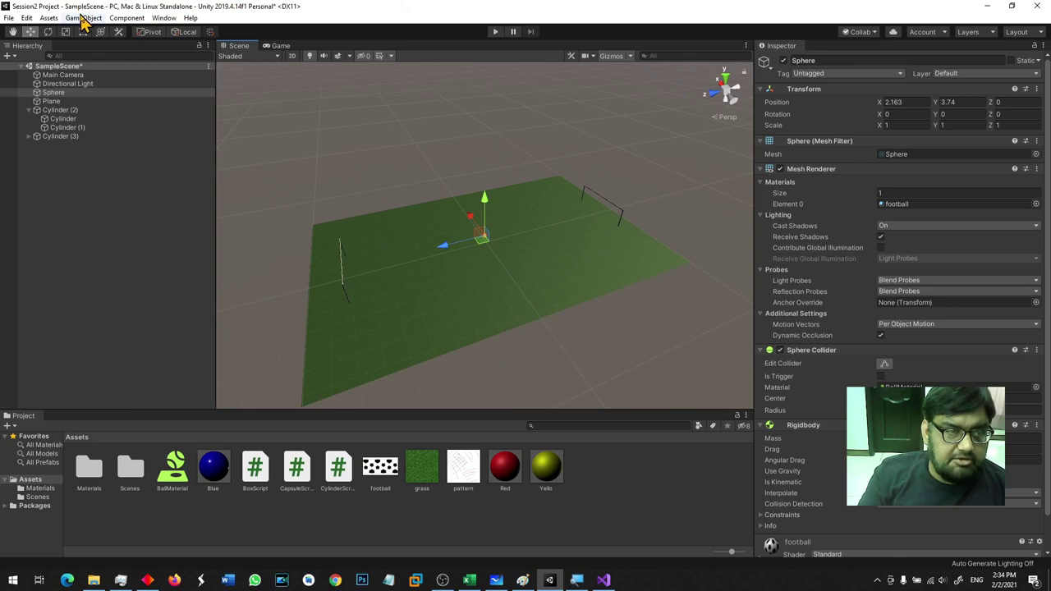
left_click(83, 18)
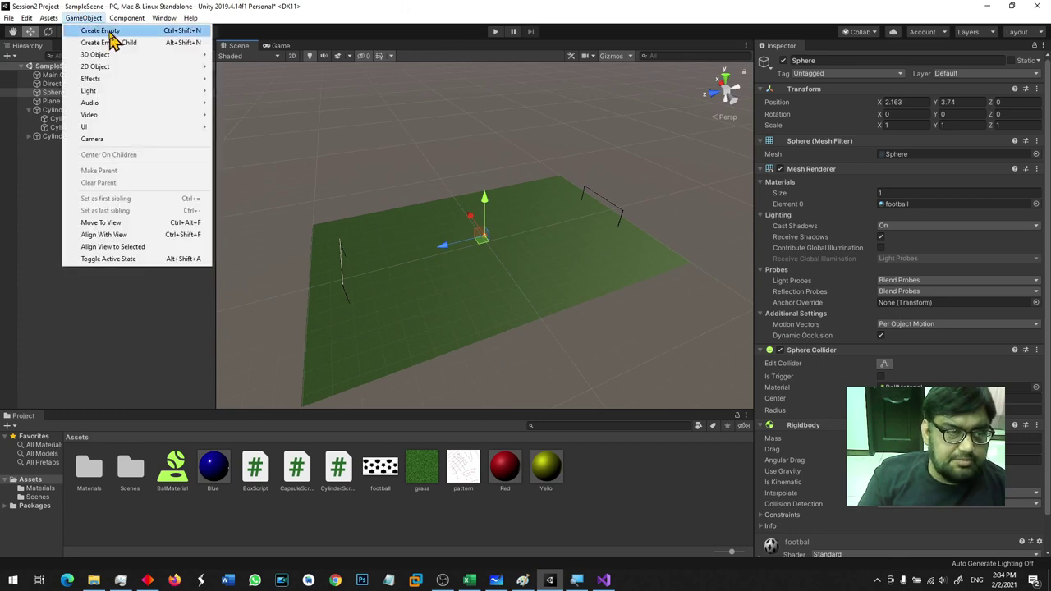
mouse_move(96, 54)
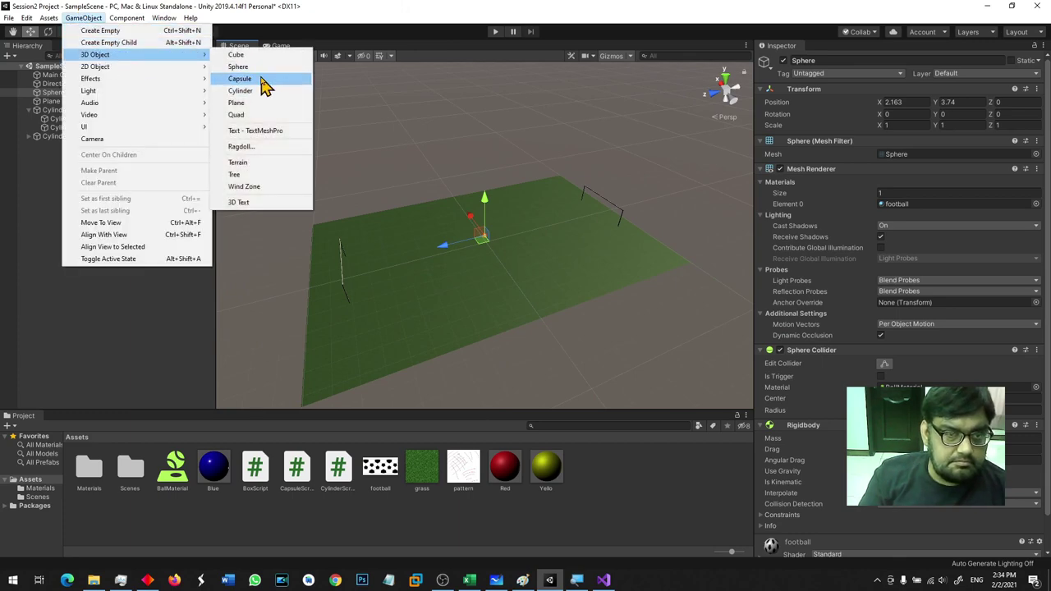
Step: Add a new cube and move it away from the football
left_click(262, 55)
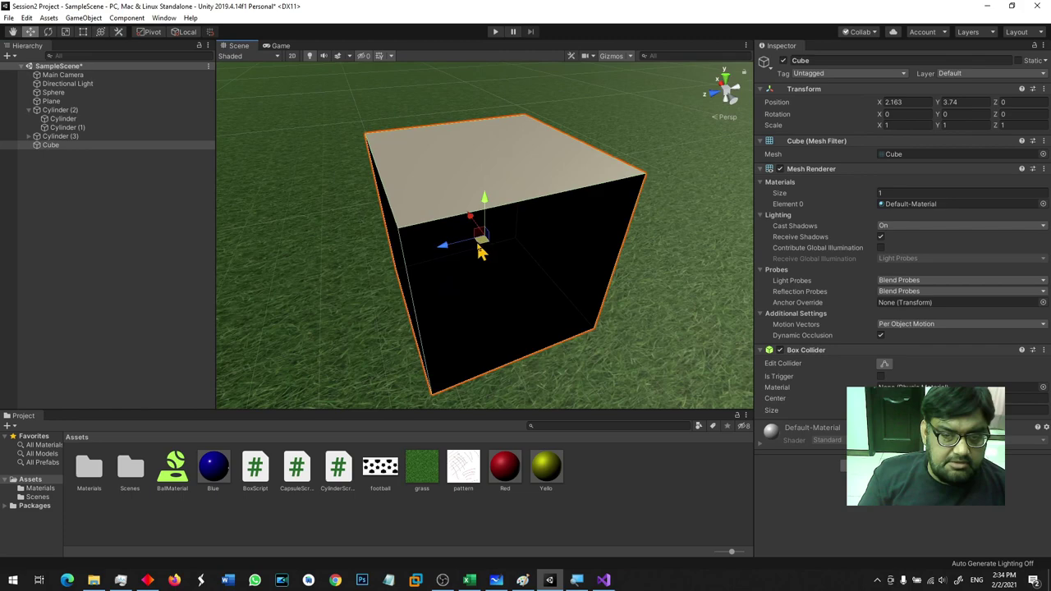
scroll(482, 252, "down", 5)
mouse_move(466, 229)
left_mouse_down()
mouse_move(375, 131)
mouse_move(374, 88)
left_mouse_up()
key("f")
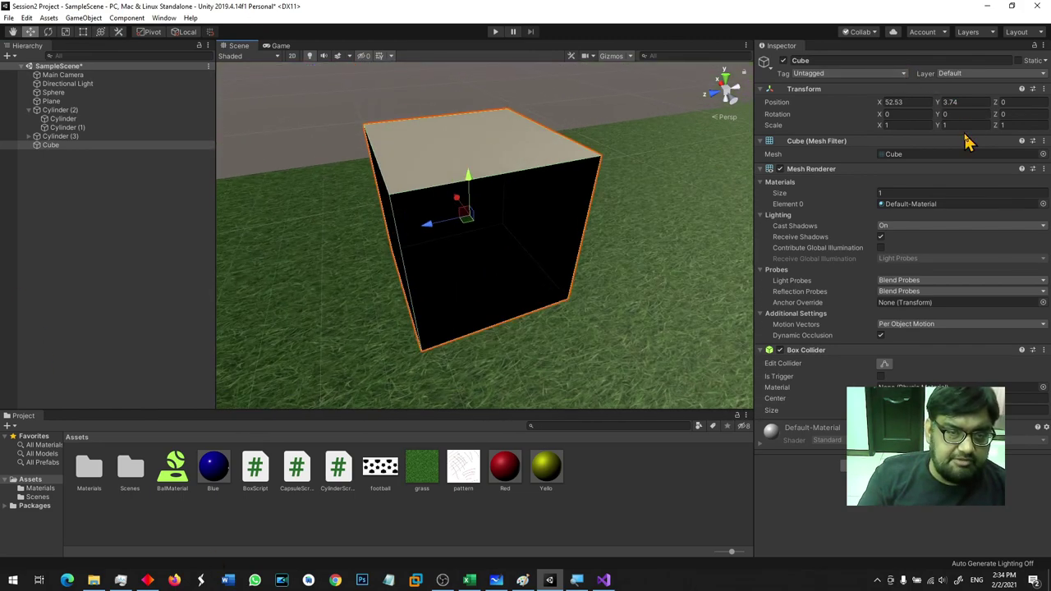
scroll(681, 230, "down", 8)
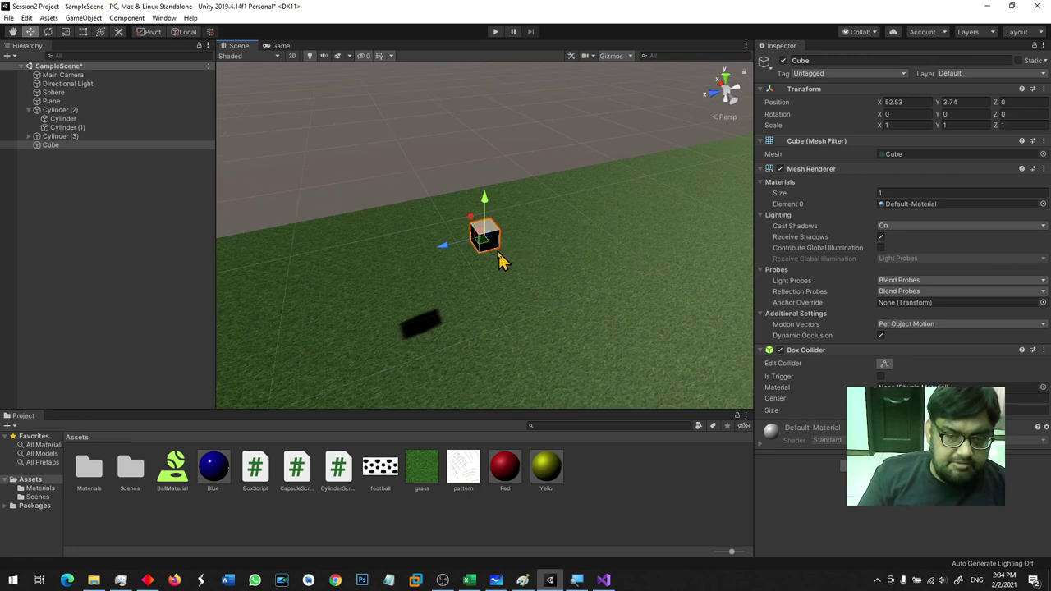
Step: Scale the cube to about 196 on Z so it spans the field's side edge
key("r")
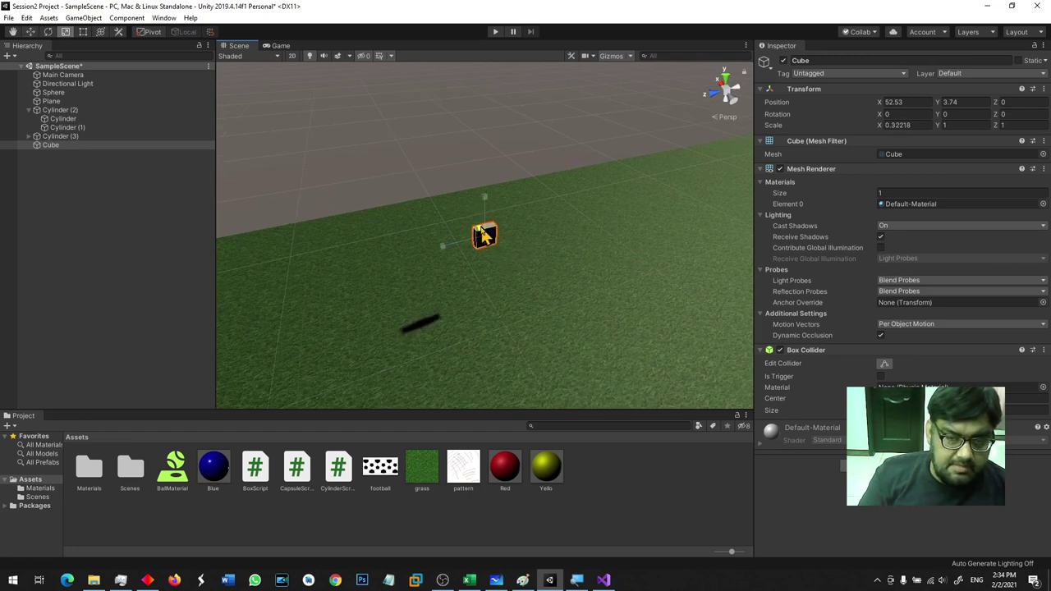
left_click_drag(485, 180, 488, 156)
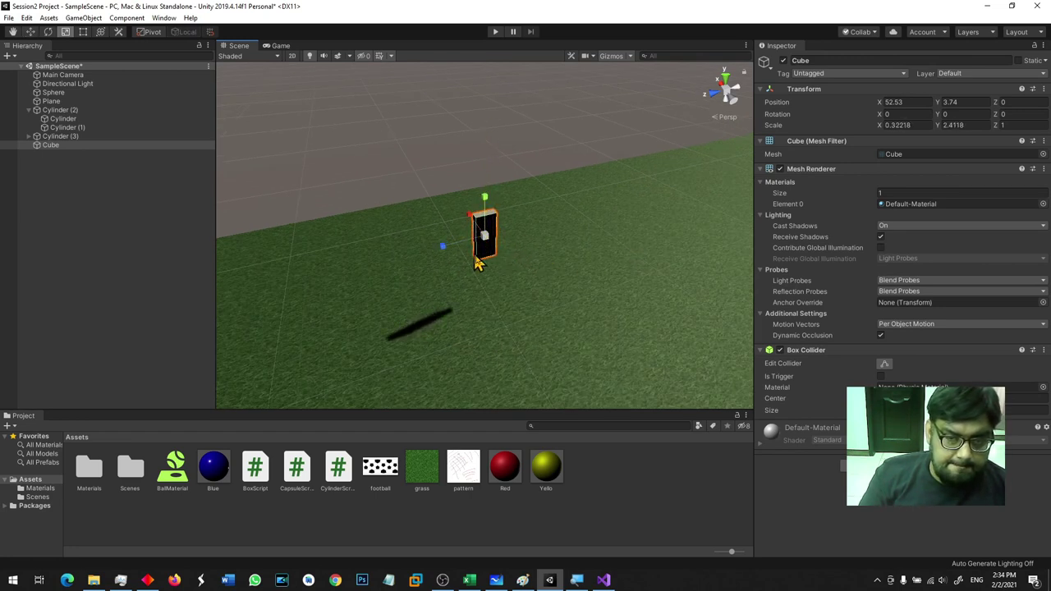
mouse_move(471, 218)
left_mouse_down()
mouse_move(374, 139)
mouse_move(433, 150)
left_mouse_up()
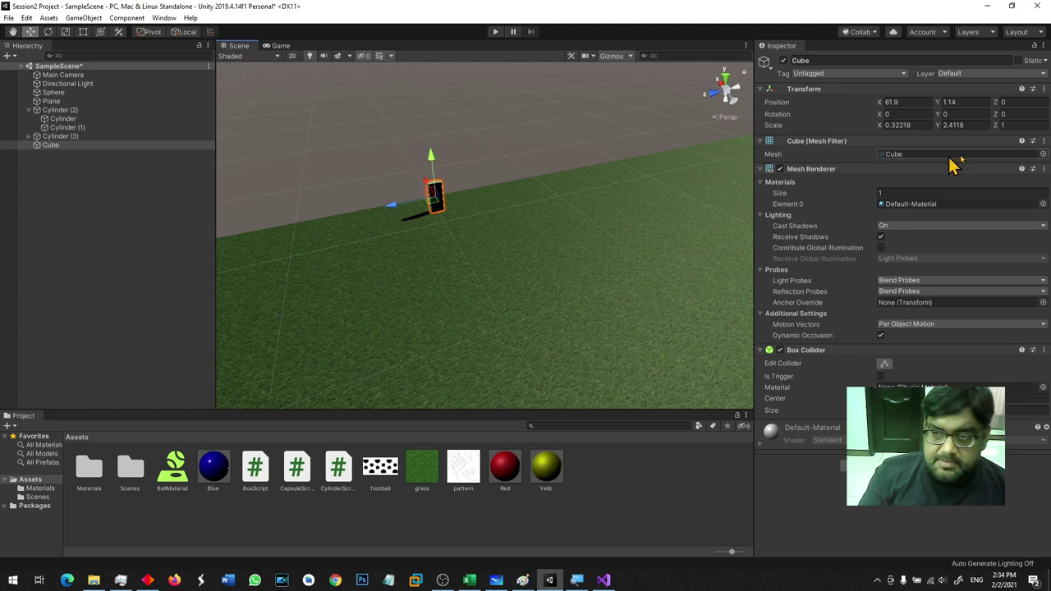
key("f")
scroll(519, 230, "down", 5)
key("r")
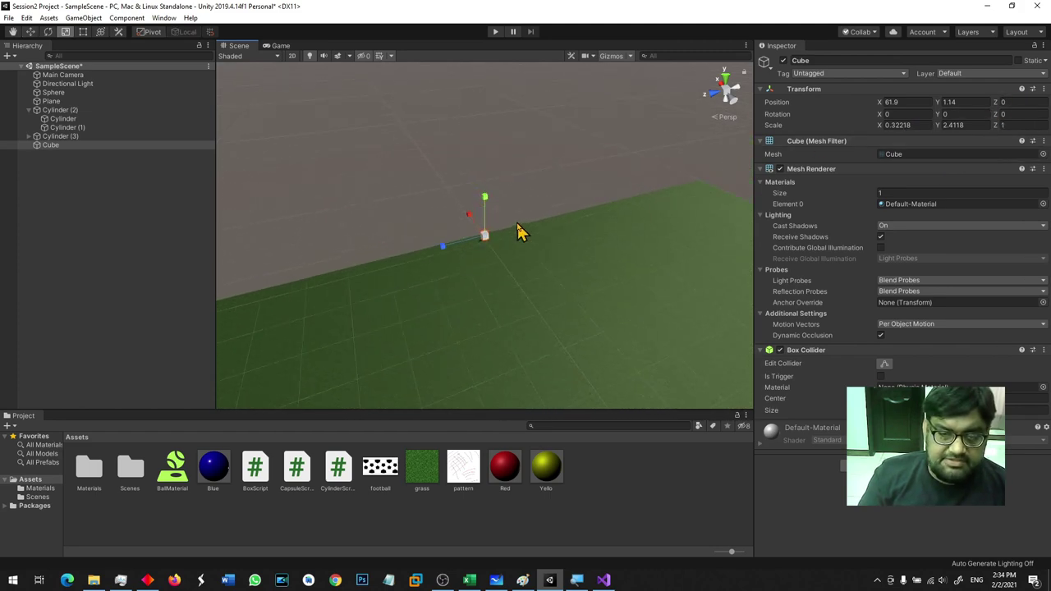
scroll(519, 231, "down", 3)
scroll(517, 240, "down", 3)
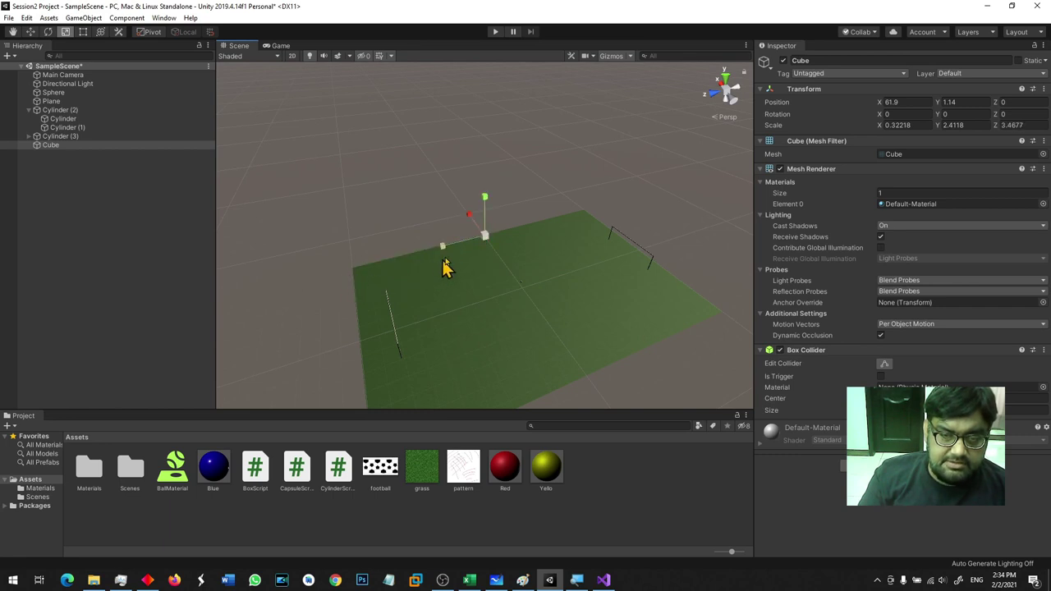
left_click_drag(70, 333, 215, 435)
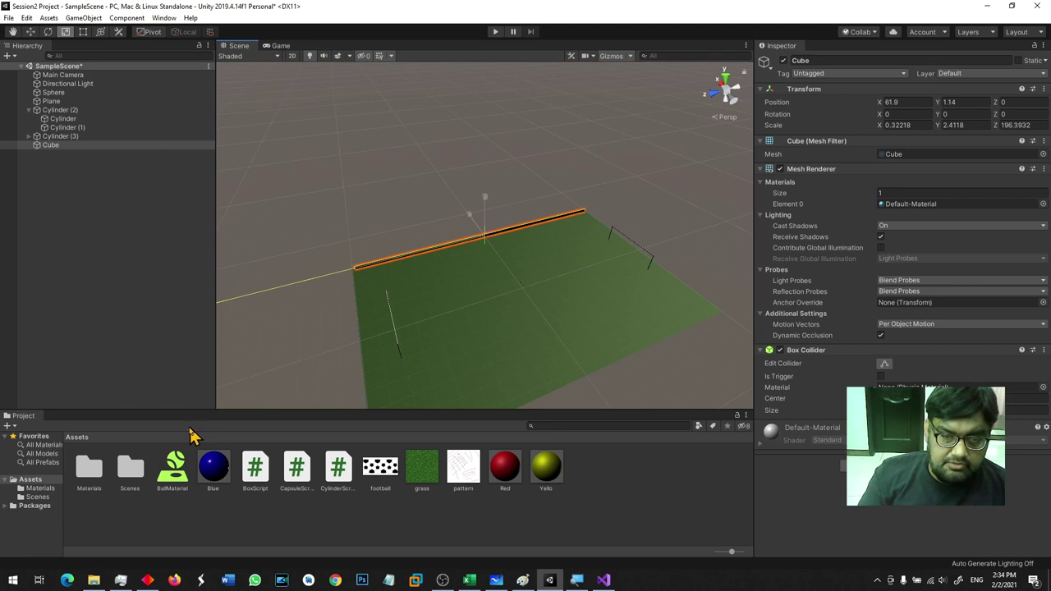
Step: Duplicate the side wall and move the copy to the opposite side edge at X -62.3
left_click(521, 319)
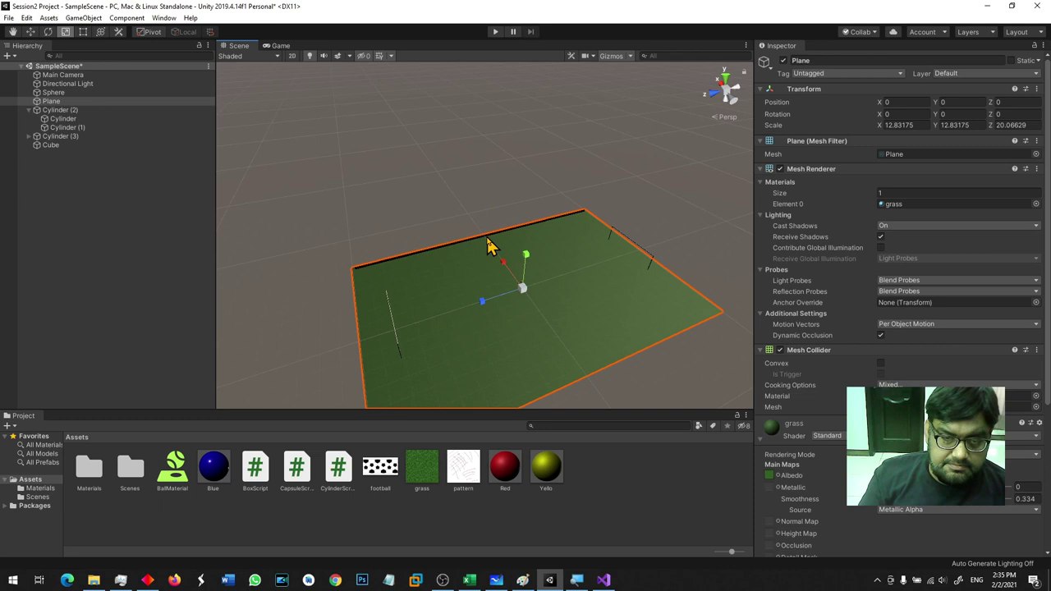
left_click(489, 246)
key("ctrl+d")
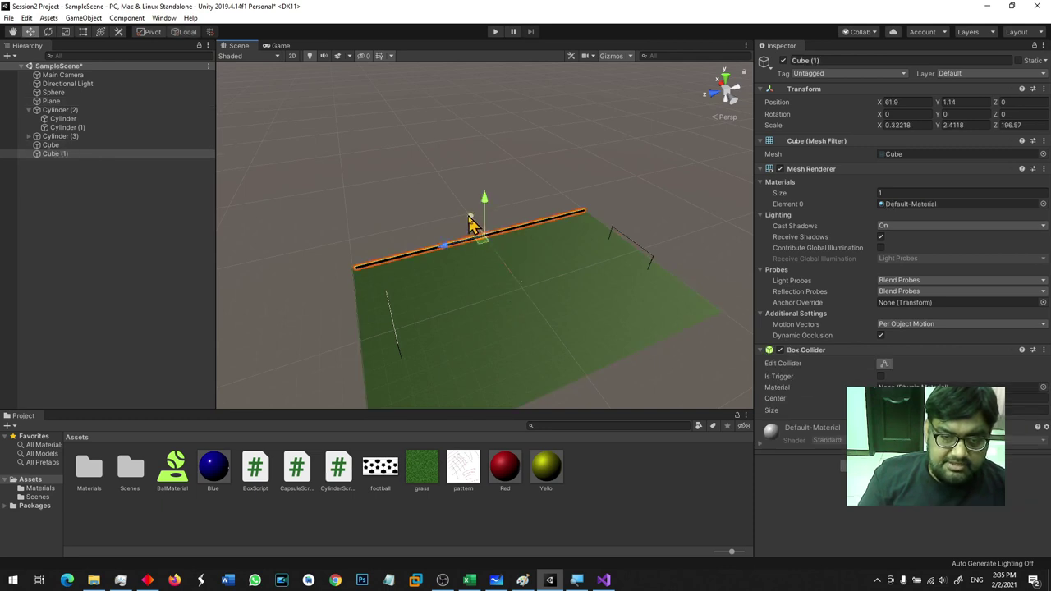
mouse_move(473, 224)
left_mouse_down()
mouse_move(541, 303)
mouse_move(743, 269)
left_mouse_up()
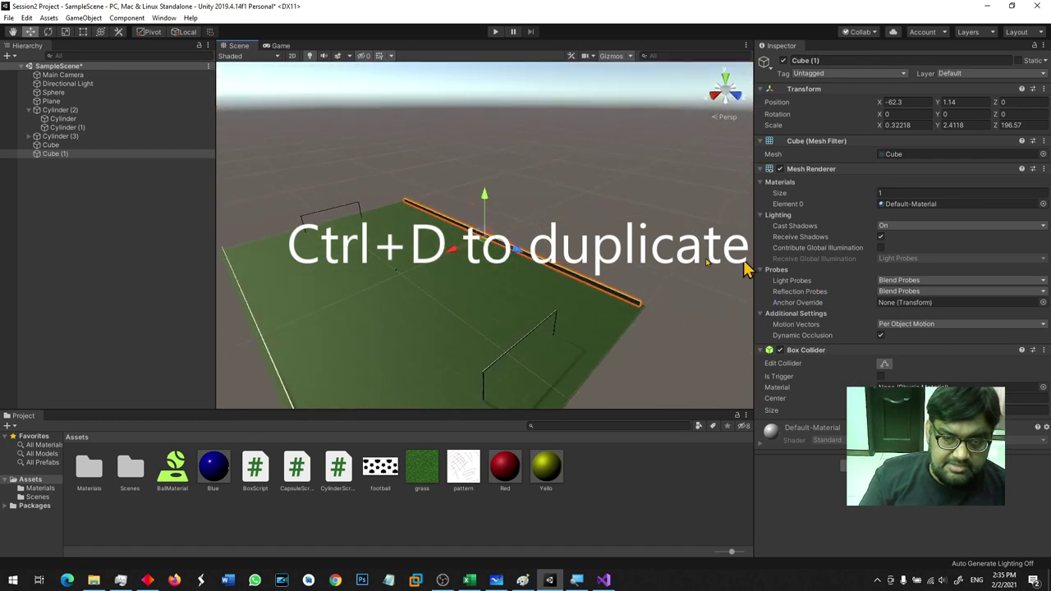
left_click(743, 268)
mouse_move(744, 268)
right_mouse_down()
mouse_move(507, 306)
mouse_move(582, 288)
mouse_move(580, 267)
right_mouse_up()
left_click(580, 263)
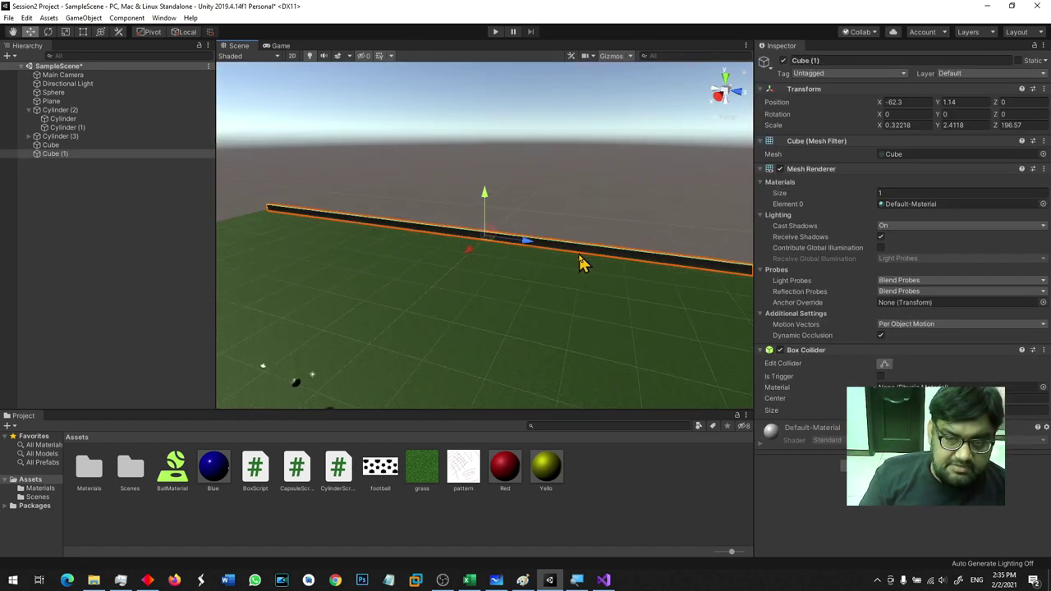
scroll(580, 263, "down", 5)
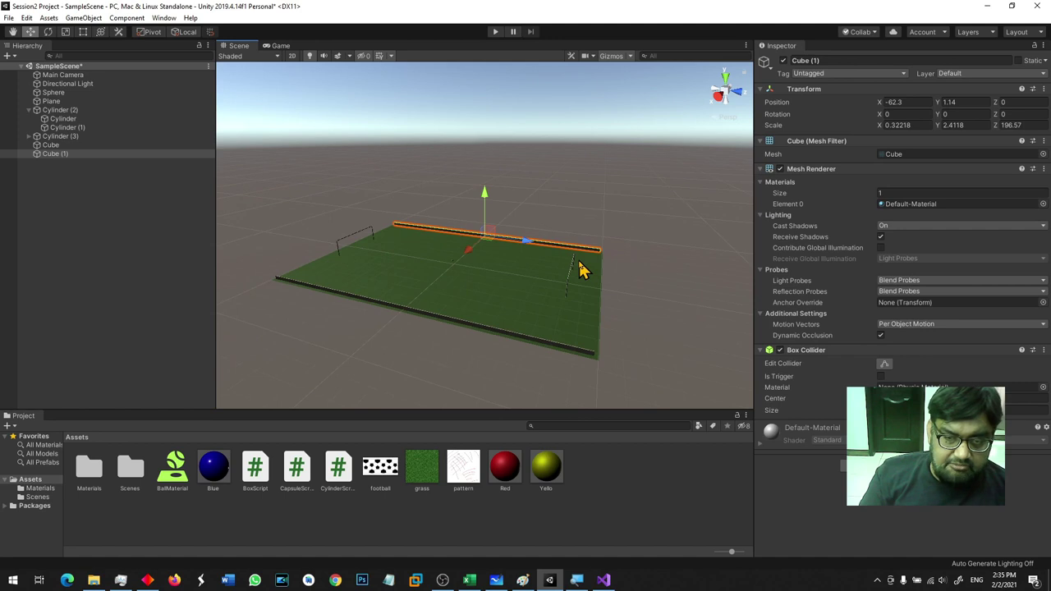
Step: Duplicate the wall again, rotate it Y 90 and place it across the far end at X 0, Z 99.8
key("ctrl+d")
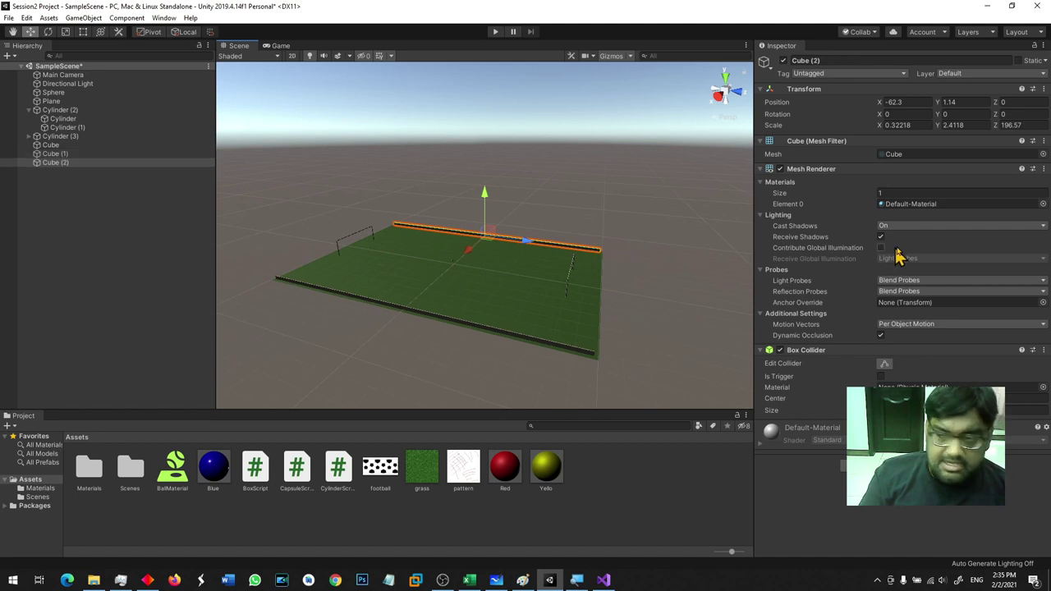
key("e")
mouse_move(512, 254)
left_mouse_down()
mouse_move(401, 287)
mouse_move(410, 284)
left_mouse_up()
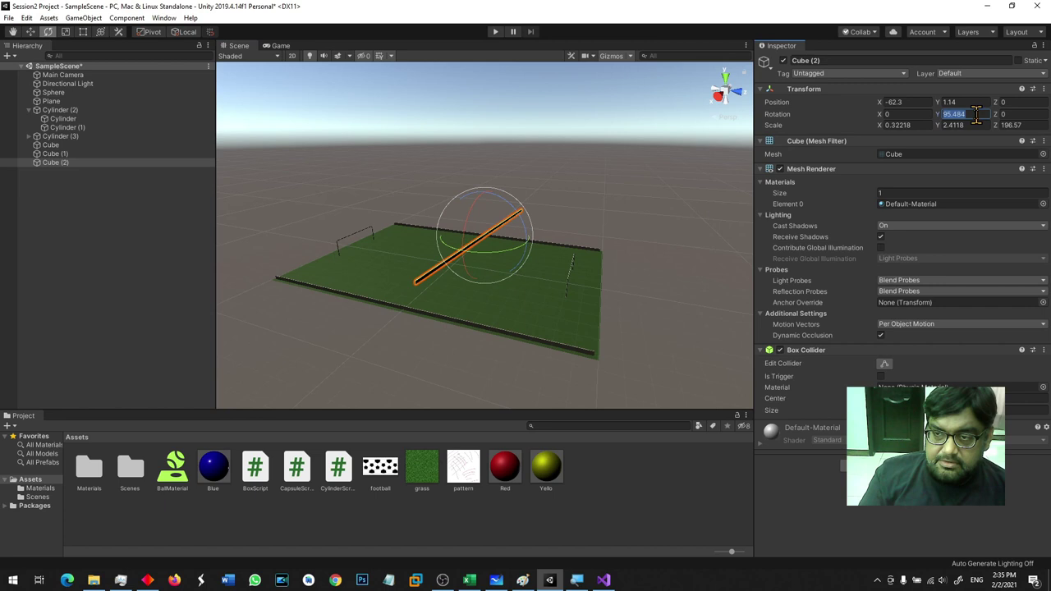
type("90")
key("Return")
key("w")
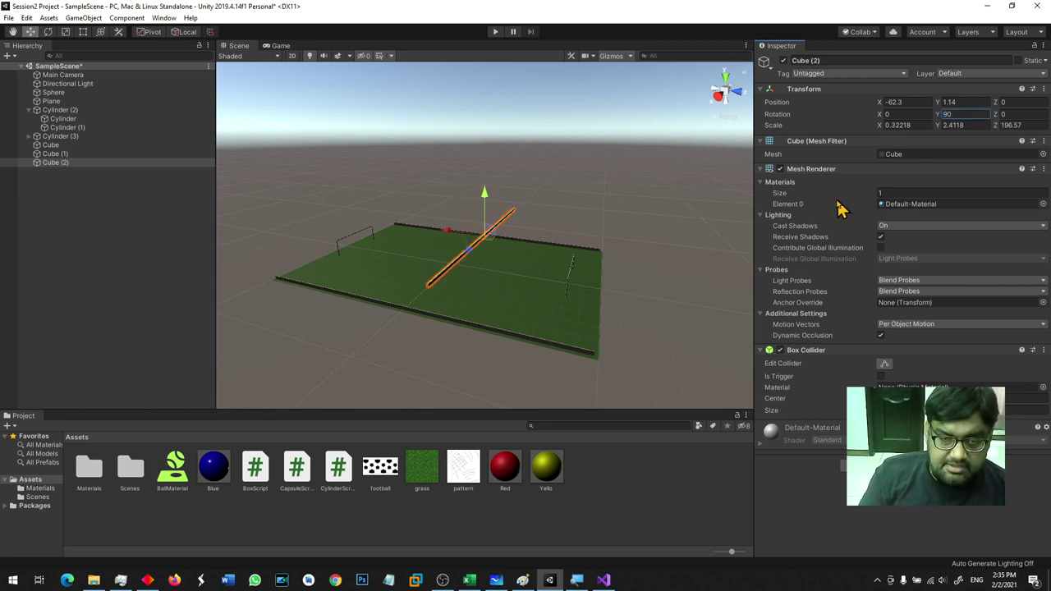
left_click_drag(448, 239, 549, 271)
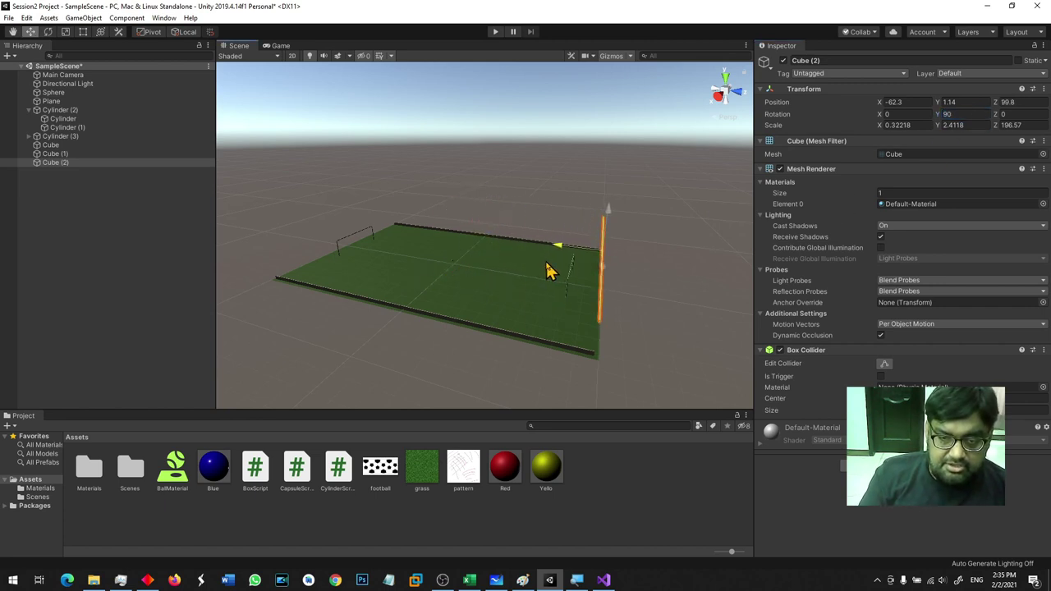
key("f")
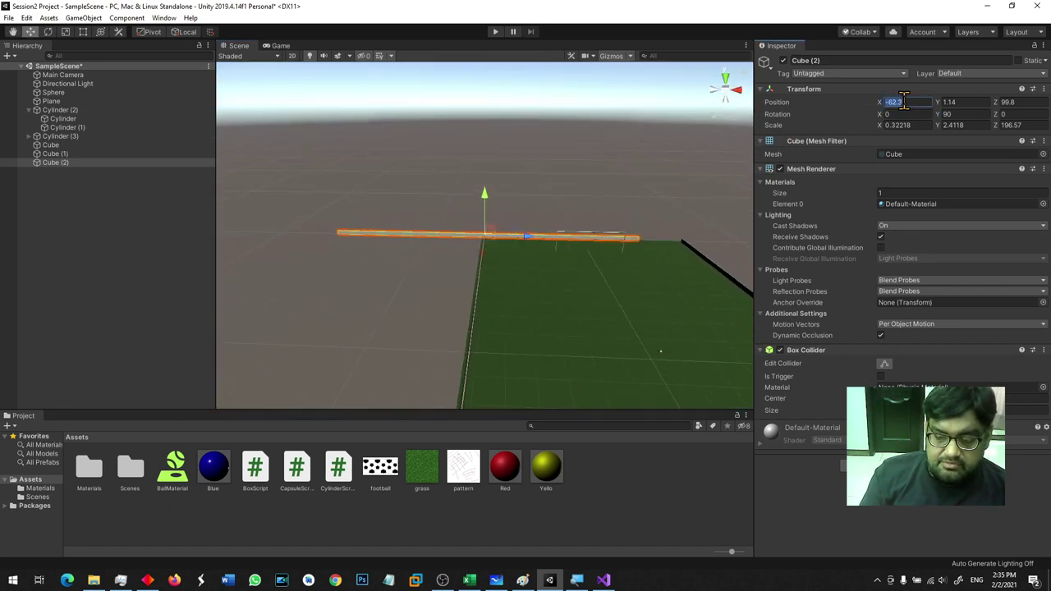
type("0")
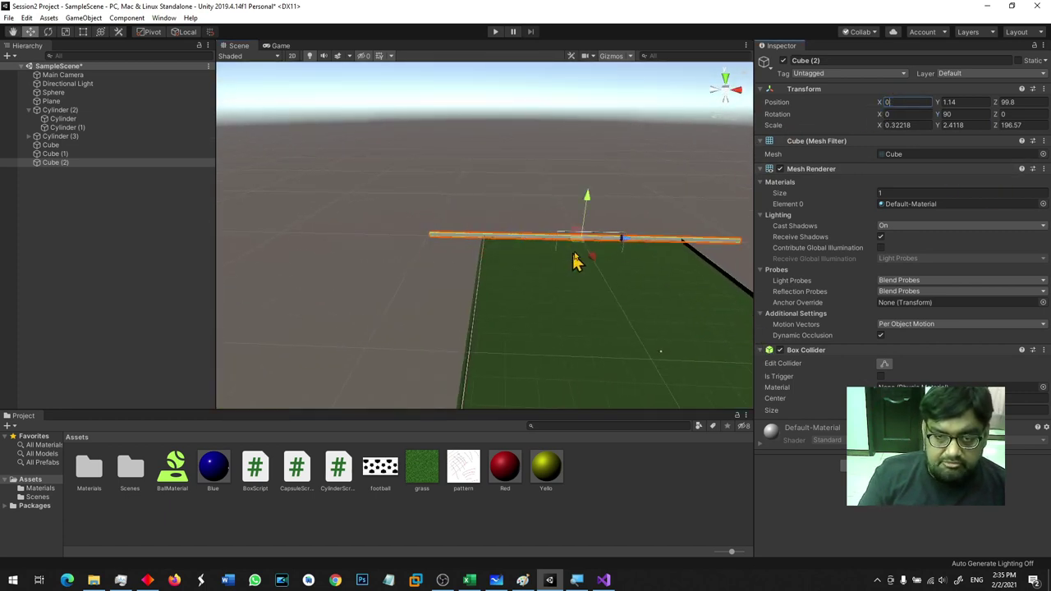
left_click(435, 222)
left_click(456, 238)
key("r")
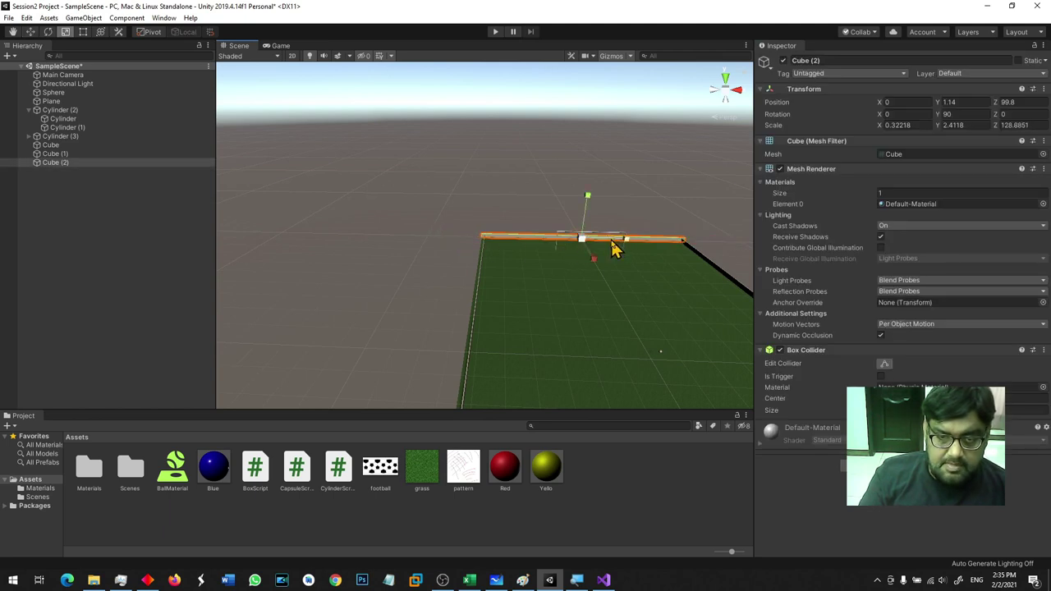
Step: Duplicate the end wall and move the copy to the field's opposite end, Z -98.4
key("ctrl+d")
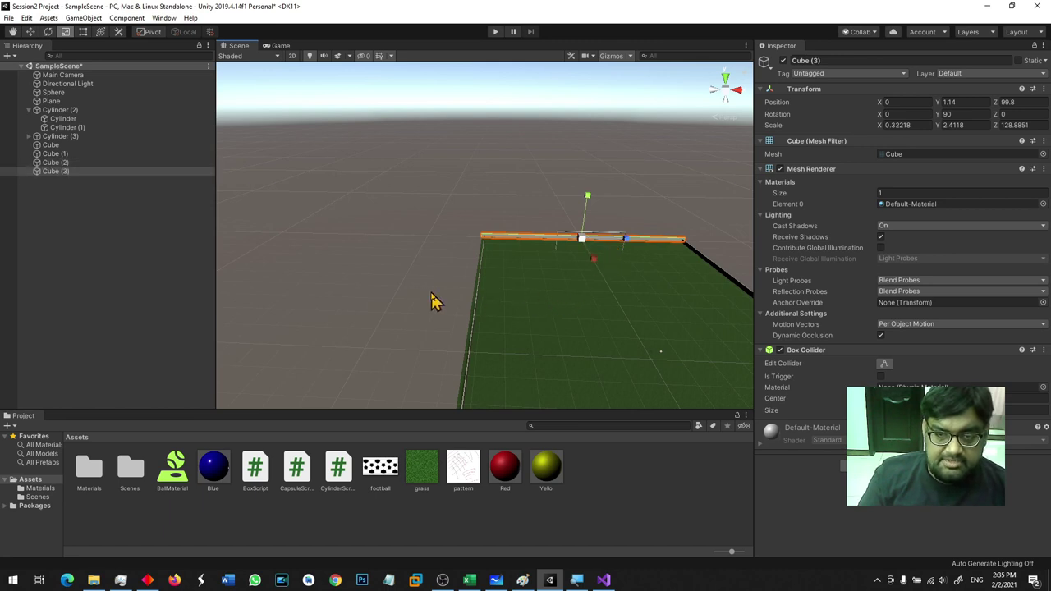
key("w")
left_click_drag(434, 300, 597, 349, "alt")
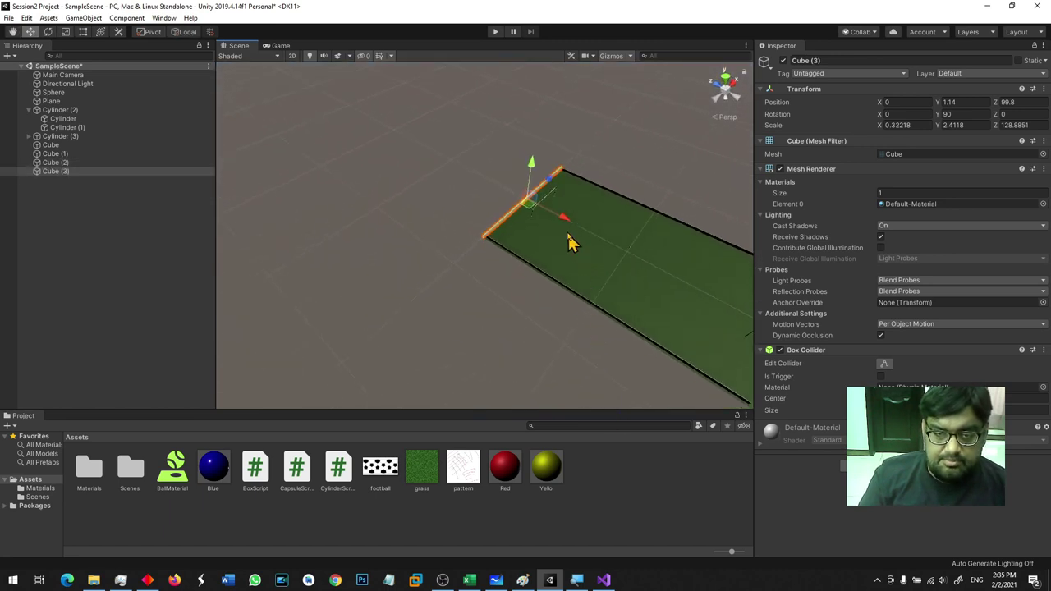
left_click_drag(573, 242, 657, 266)
key("f")
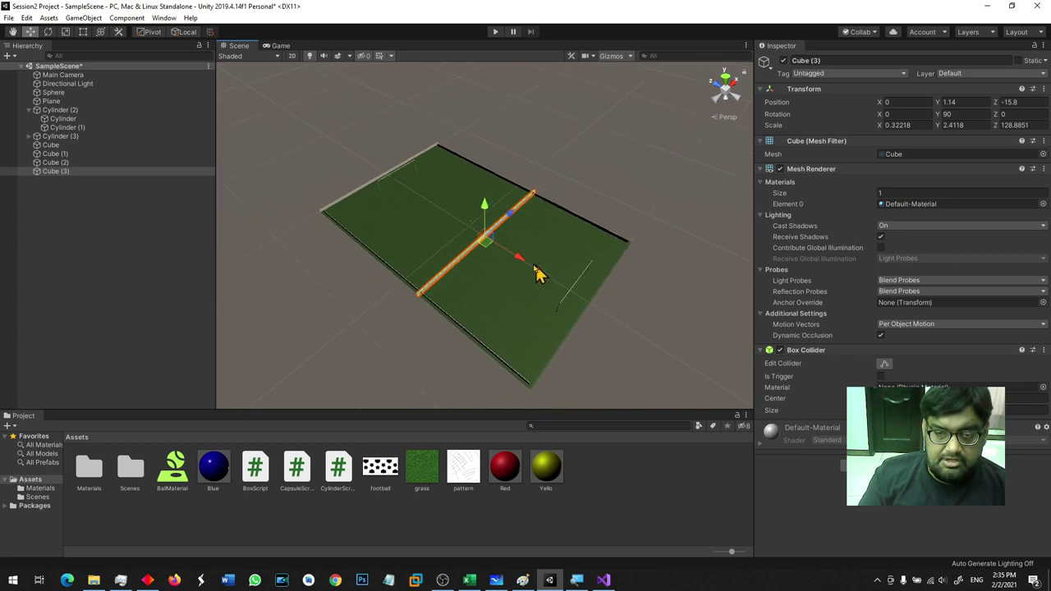
left_click_drag(534, 268, 622, 304)
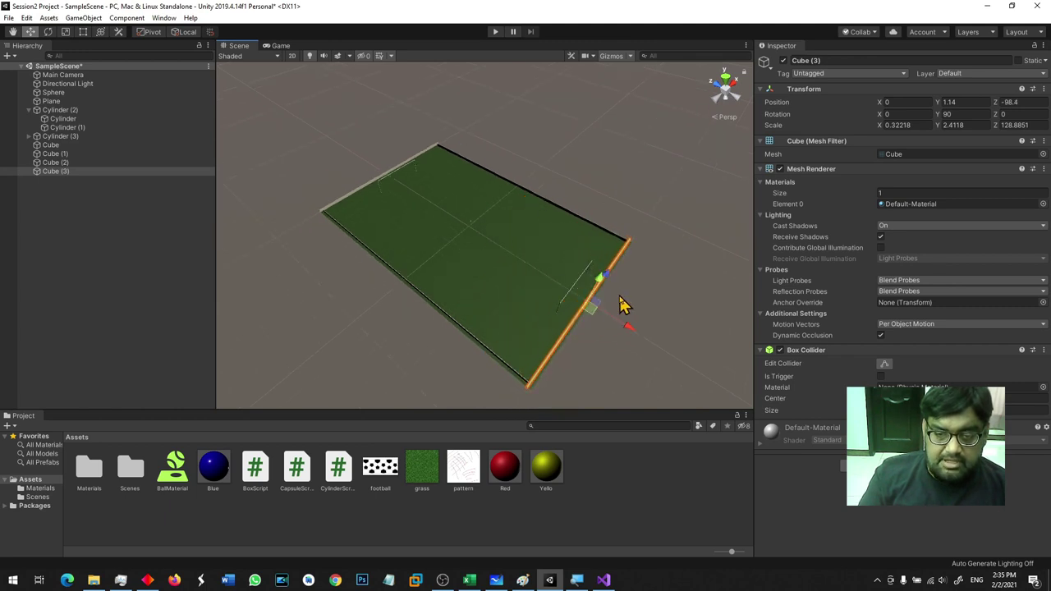
Step: Focus on the Sphere and orbit and fly the view toward a goal at ground level
double_click(53, 92)
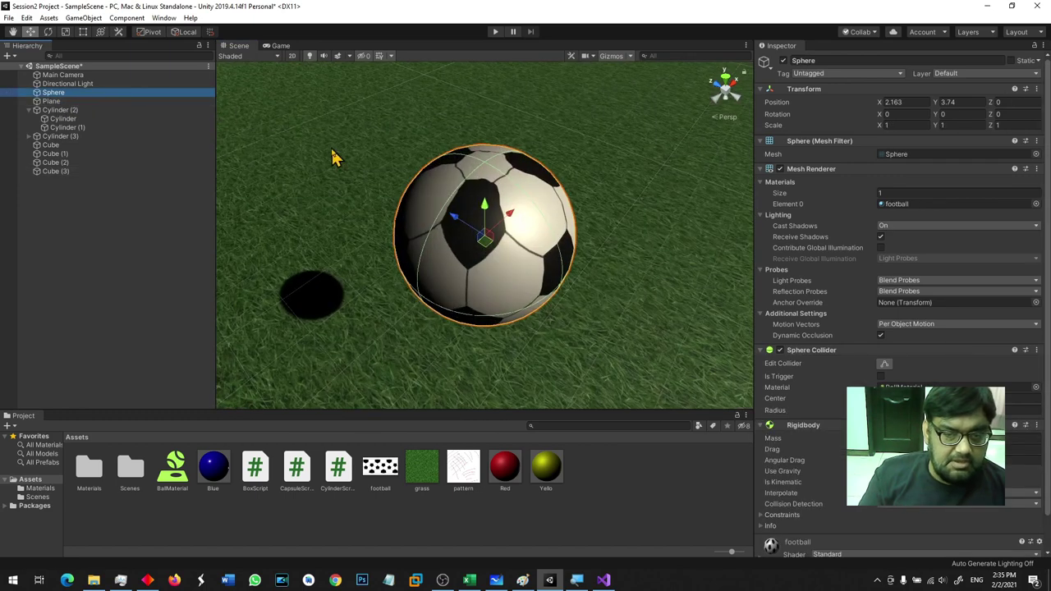
scroll(403, 214, "down", 3)
right_click_drag(532, 255, 503, 246)
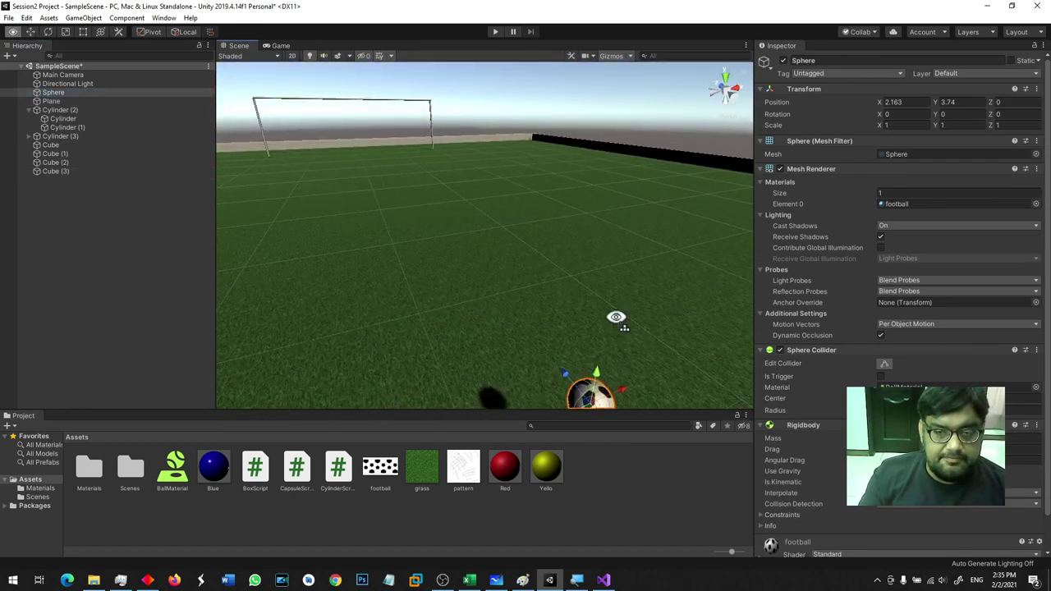
right_click_drag(616, 317, 421, 300)
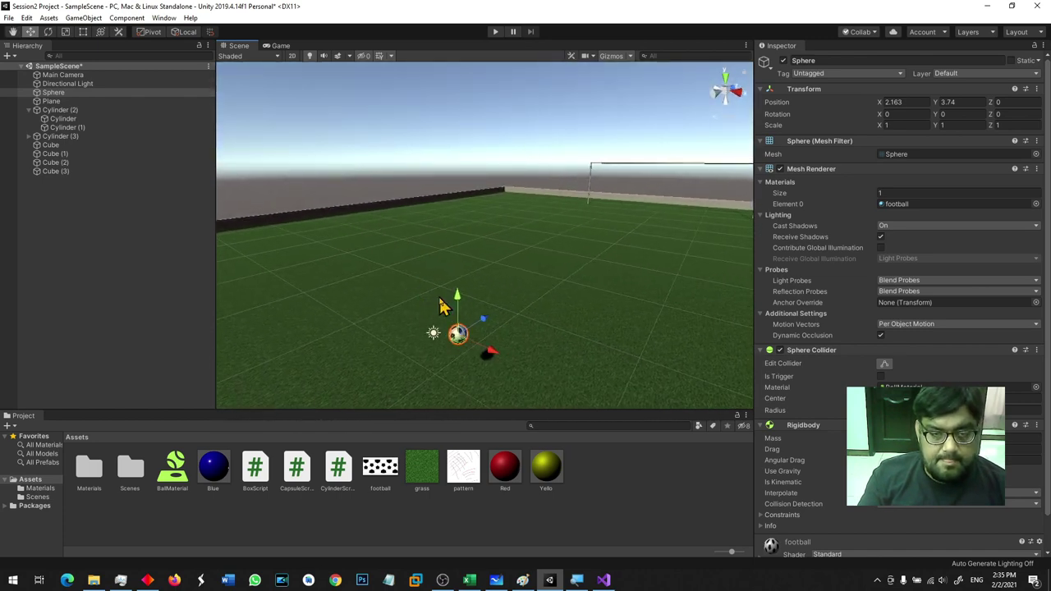
mouse_move(441, 306)
right_mouse_down()
mouse_move(509, 291)
mouse_move(616, 291)
mouse_move(513, 288)
mouse_move(528, 258)
mouse_move(549, 251)
mouse_move(56, 286)
mouse_move(194, 274)
mouse_move(112, 271)
mouse_move(912, 246)
mouse_move(1028, 274)
mouse_move(31, 277)
mouse_move(145, 276)
mouse_move(321, 182)
right_mouse_up()
key("w")
Step: Run the scene in Play mode and check BallMaterial's bounciness of 0.8
left_click(496, 31)
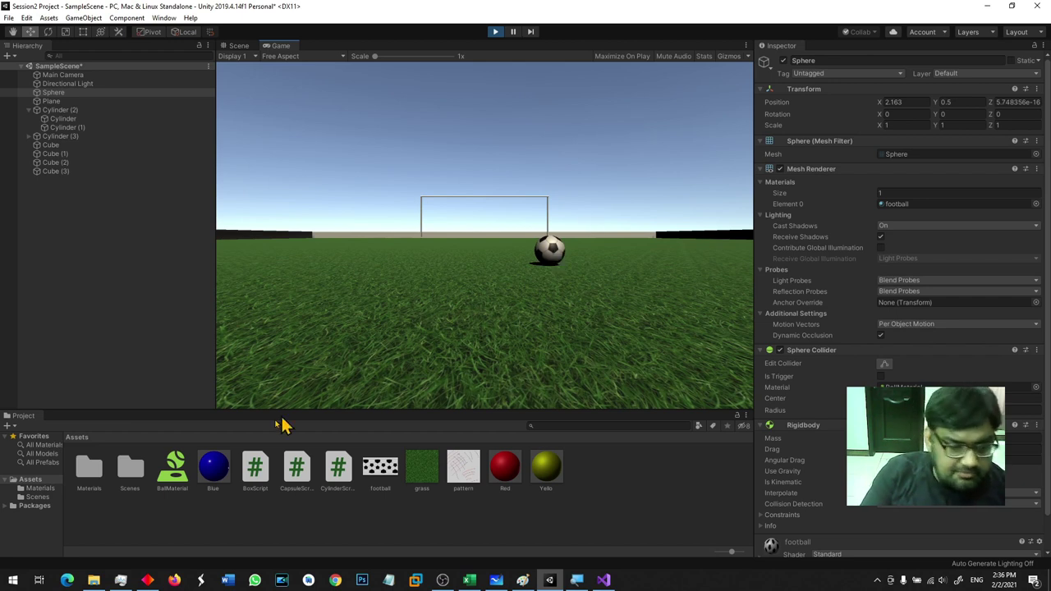
left_click(178, 473)
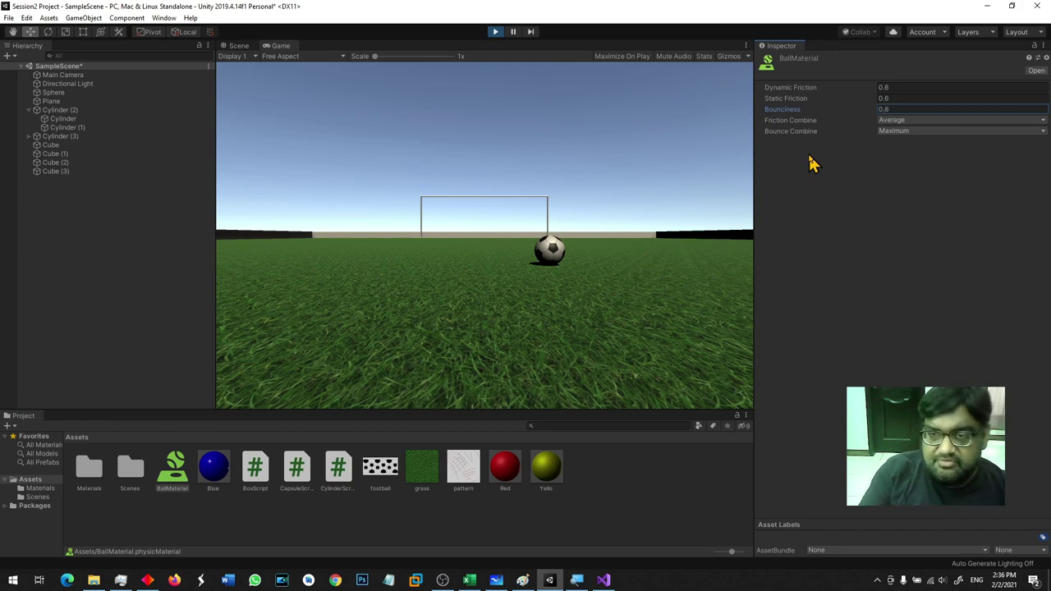
left_click(497, 33)
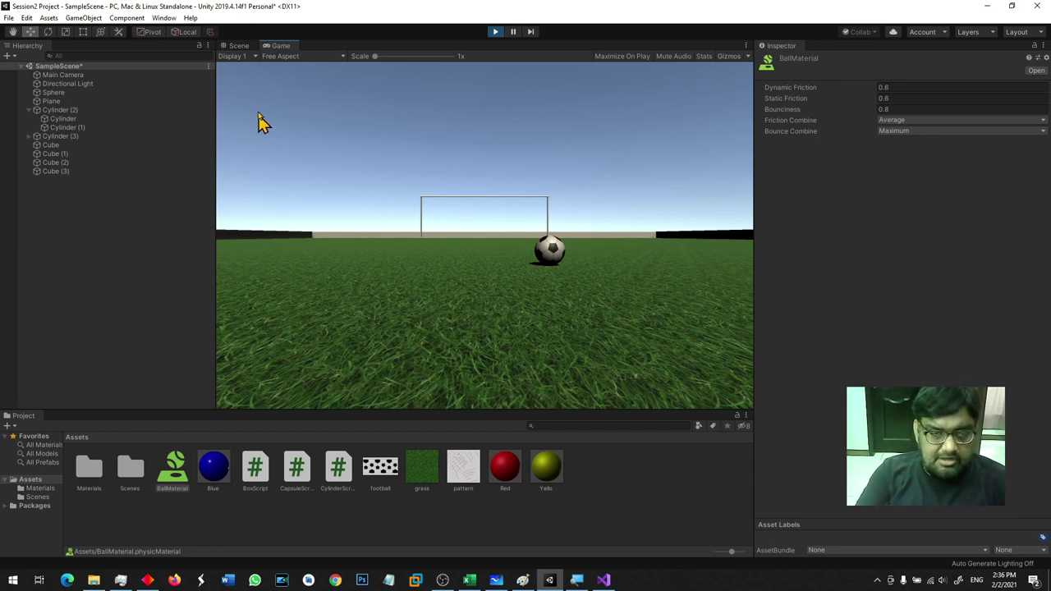
Step: Stop Play mode and zoom out to a high view over the whole field
left_click(495, 32)
scroll(555, 238, "down", 2)
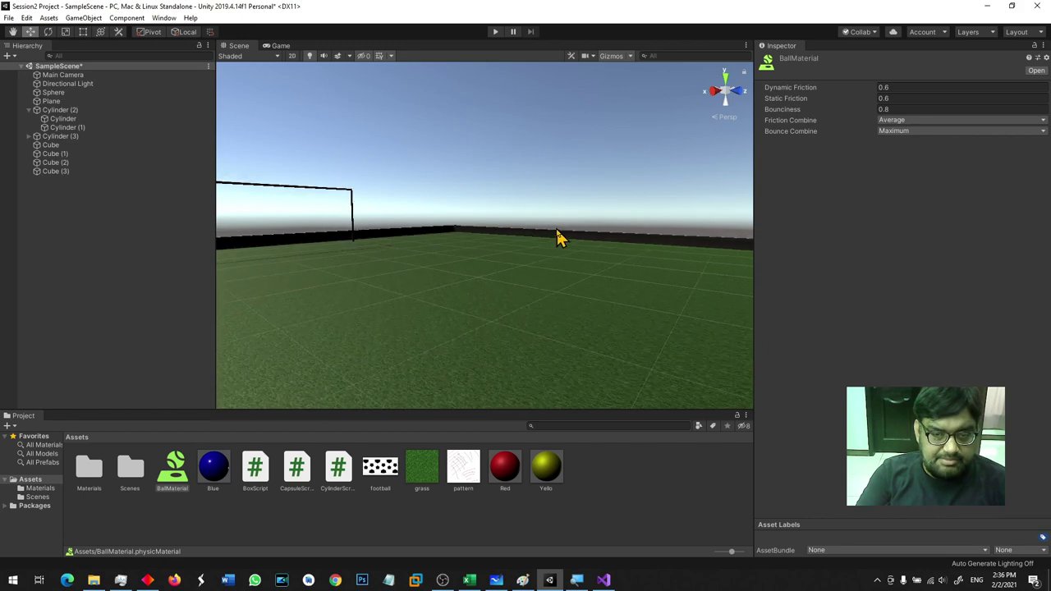
scroll(559, 234, "down", 2)
scroll(563, 235, "down", 2)
scroll(568, 235, "down", 4)
left_click_drag(580, 248, 598, 335, "alt")
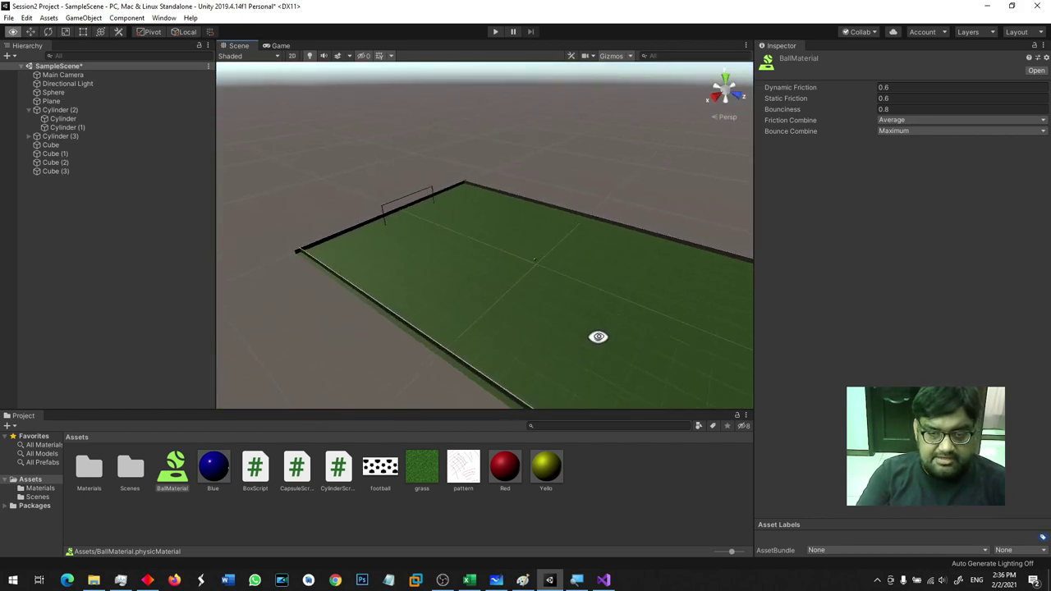